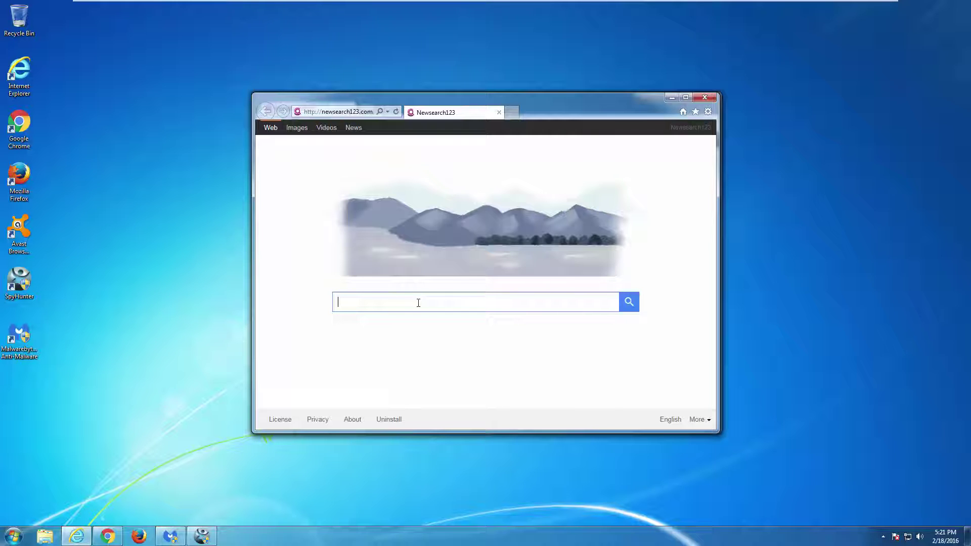
text(123)
Try the hijacked '123' and Images searches, then open Newsearch123's uninstall page in Chrome.
key(Return)
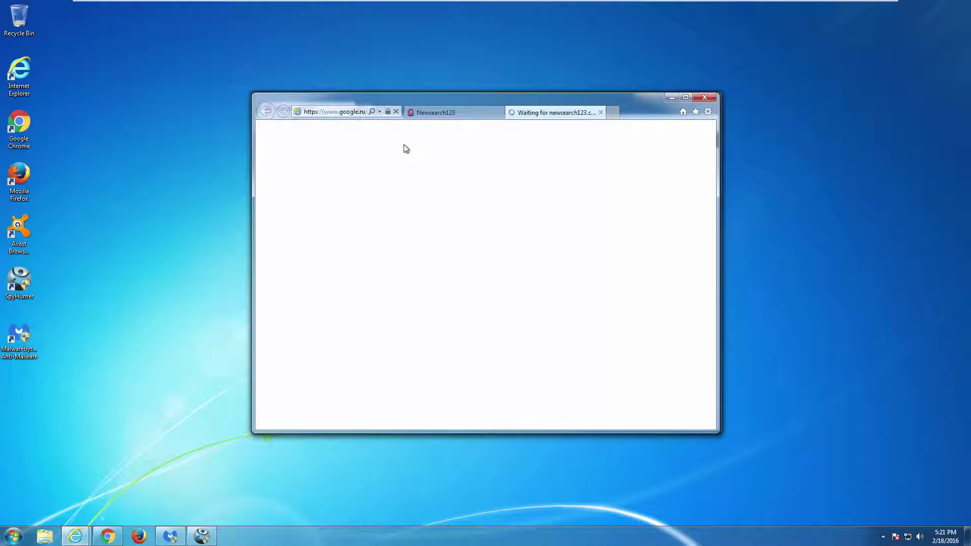
click(600, 113)
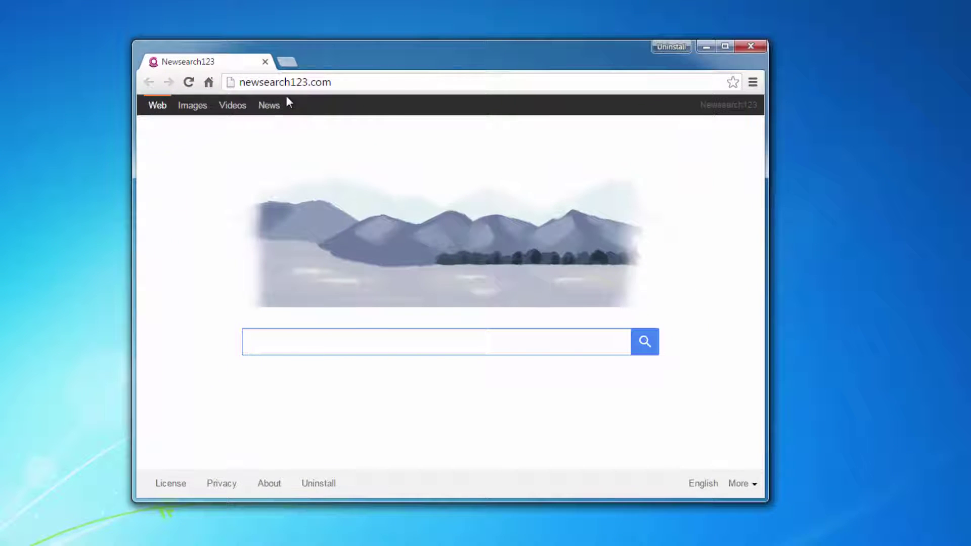
click(457, 266)
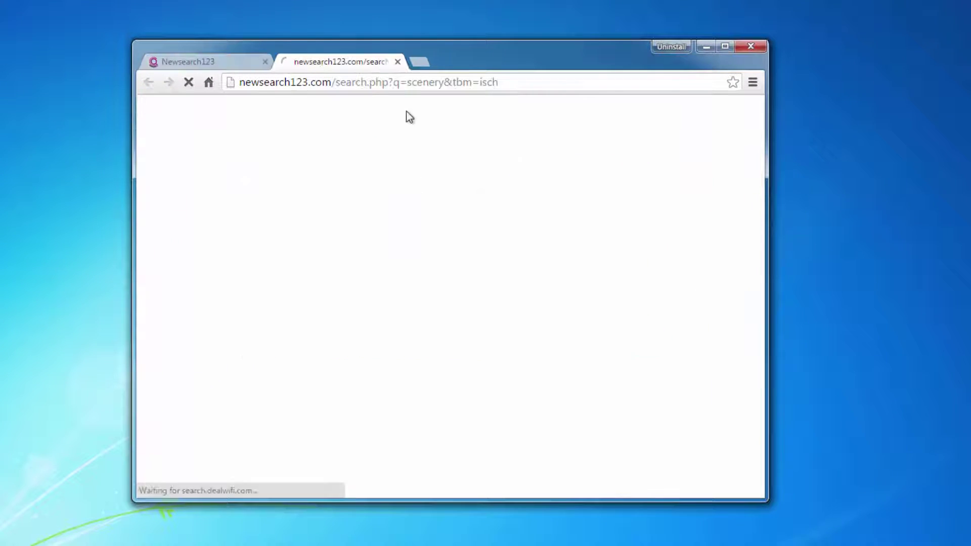
click(397, 62)
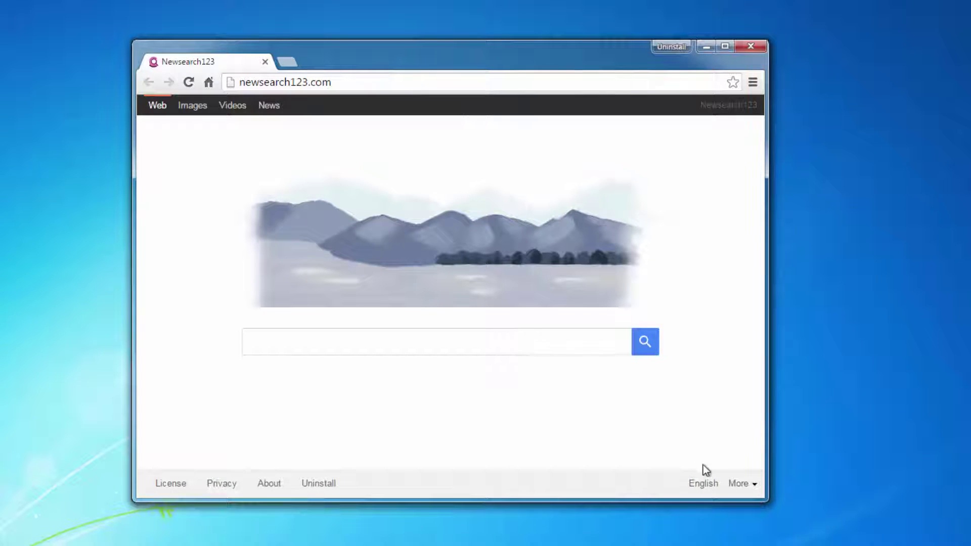
click(315, 483)
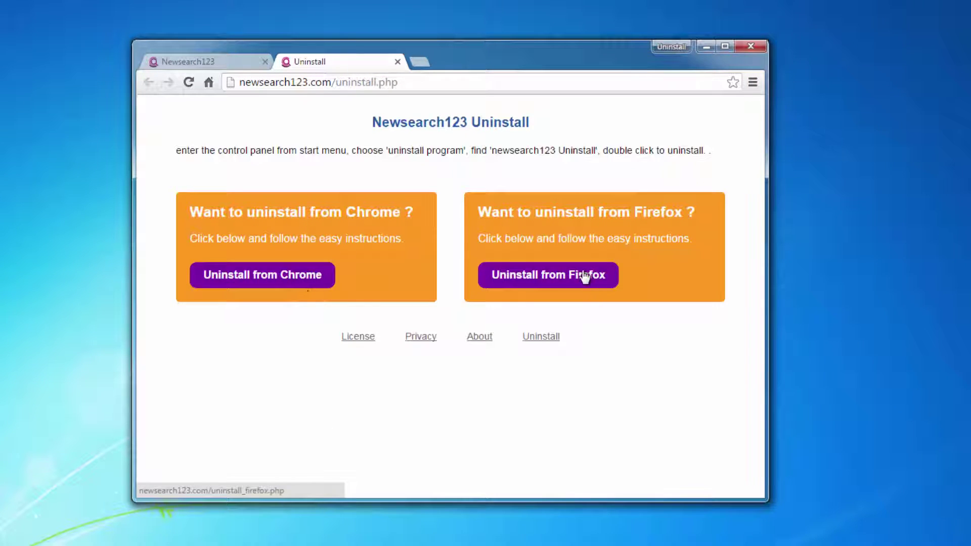
Read Newsearch123's 'Uninstall from Chrome' steps, close that tab, and close Chrome.
click(285, 279)
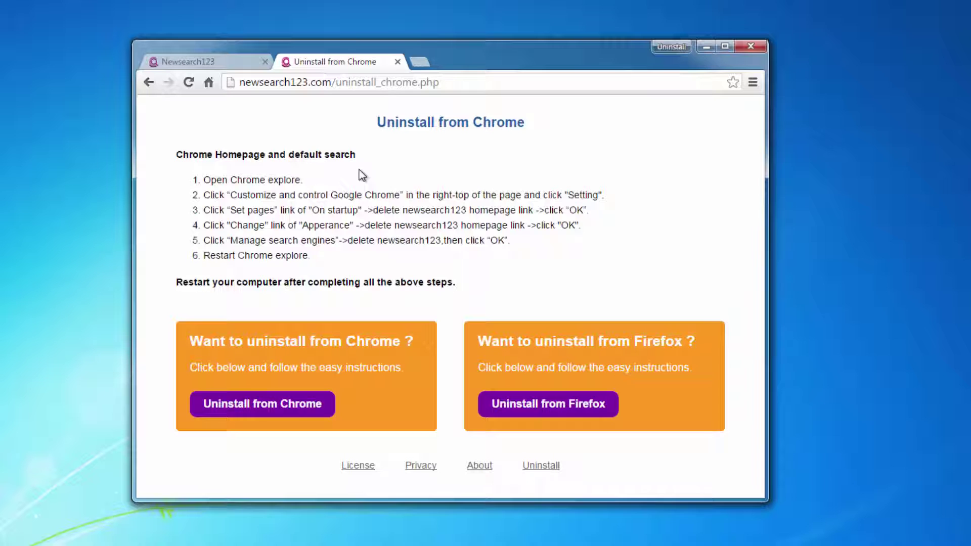
click(398, 62)
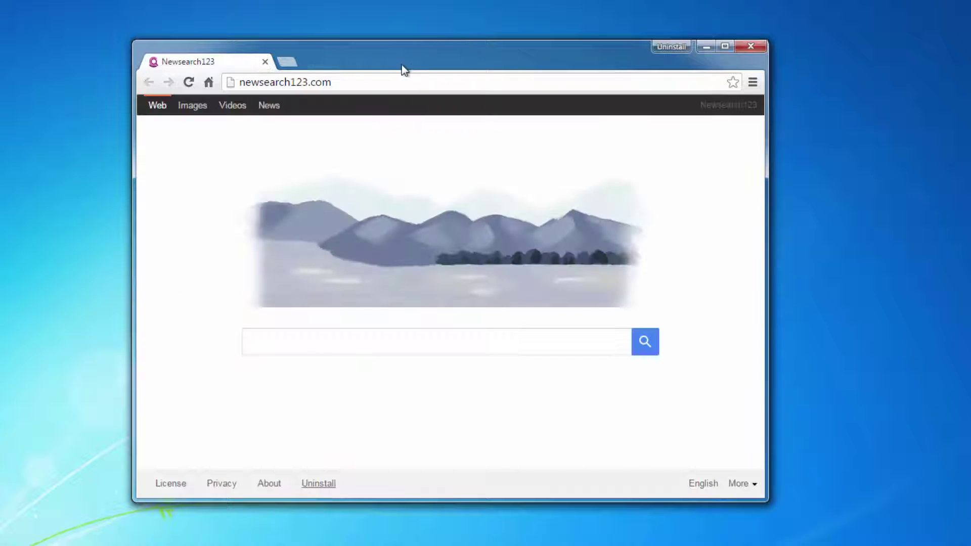
click(746, 50)
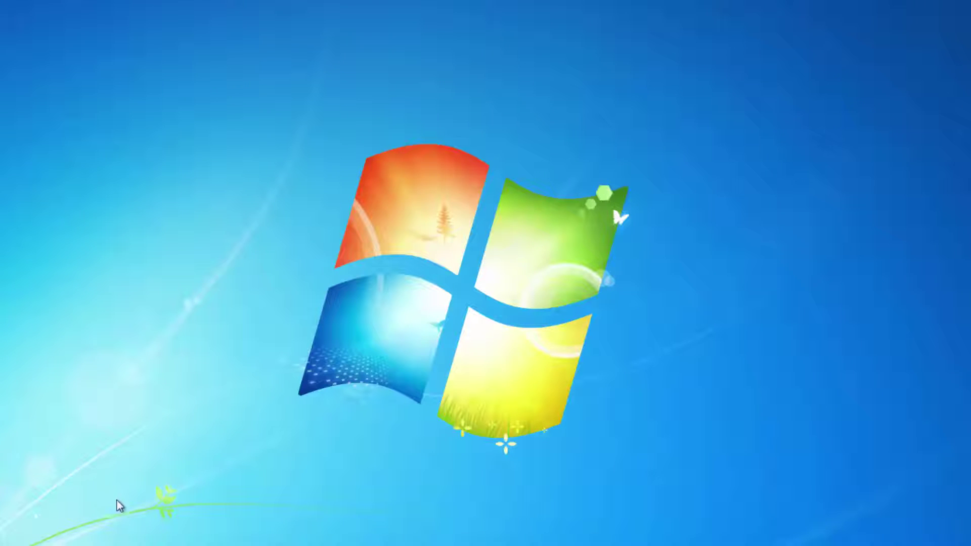
Expand SpyHunter's Newsearch123.com threat to its [RV] Start Page entry, then bring up Malwarebytes.
click(119, 541)
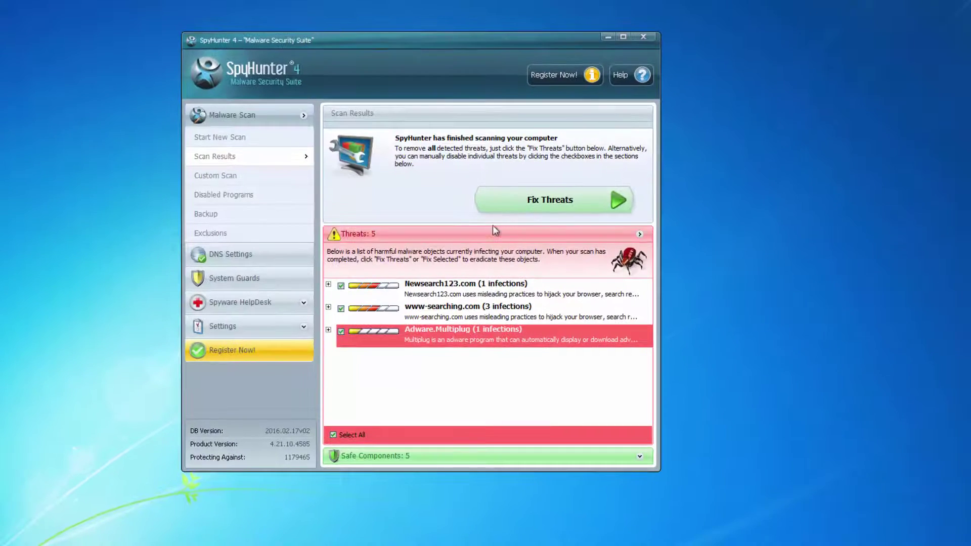
click(462, 296)
click(328, 285)
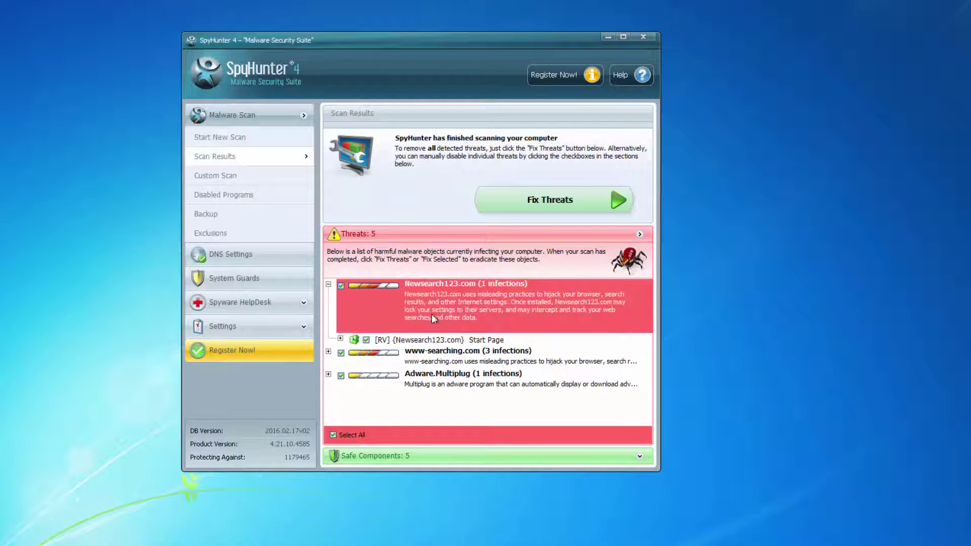
click(354, 340)
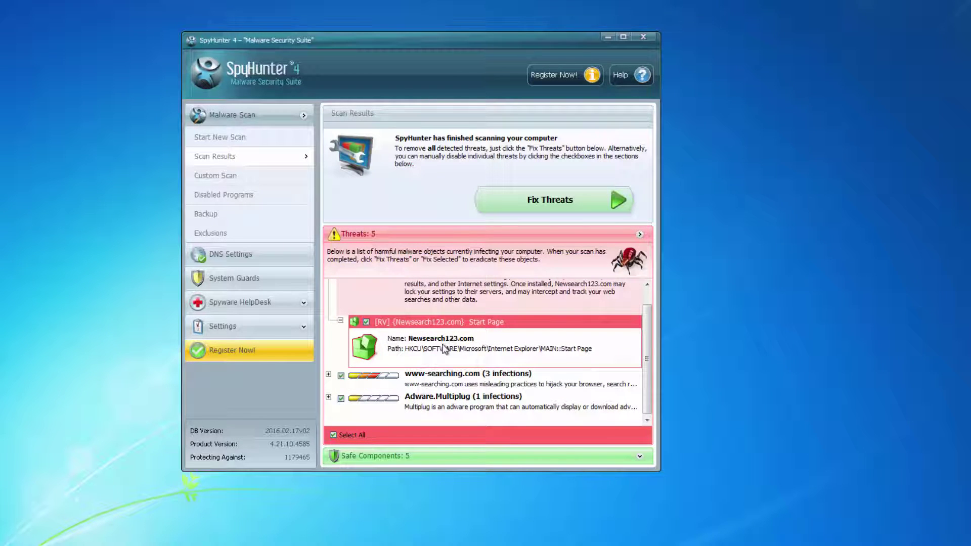
scroll(443, 348, up, 1)
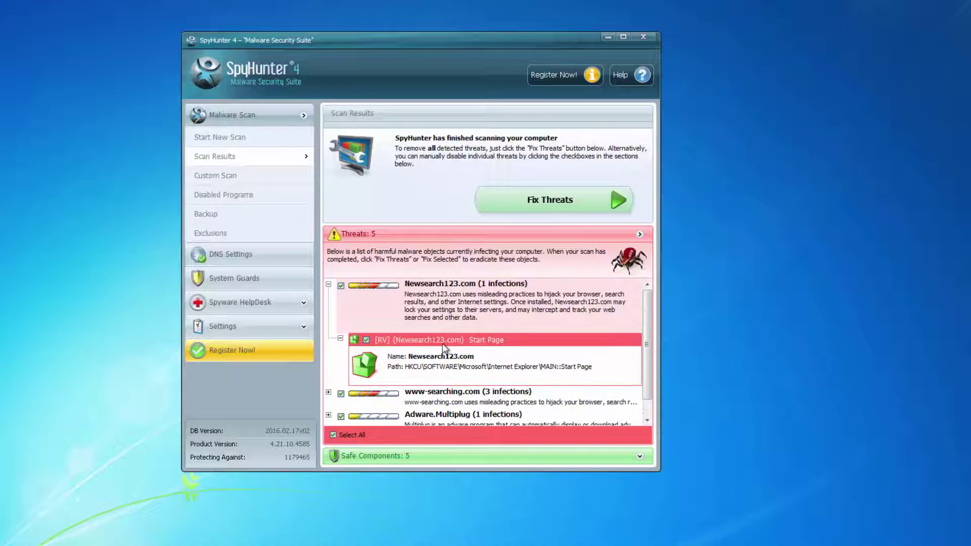
scroll(444, 348, down, 1)
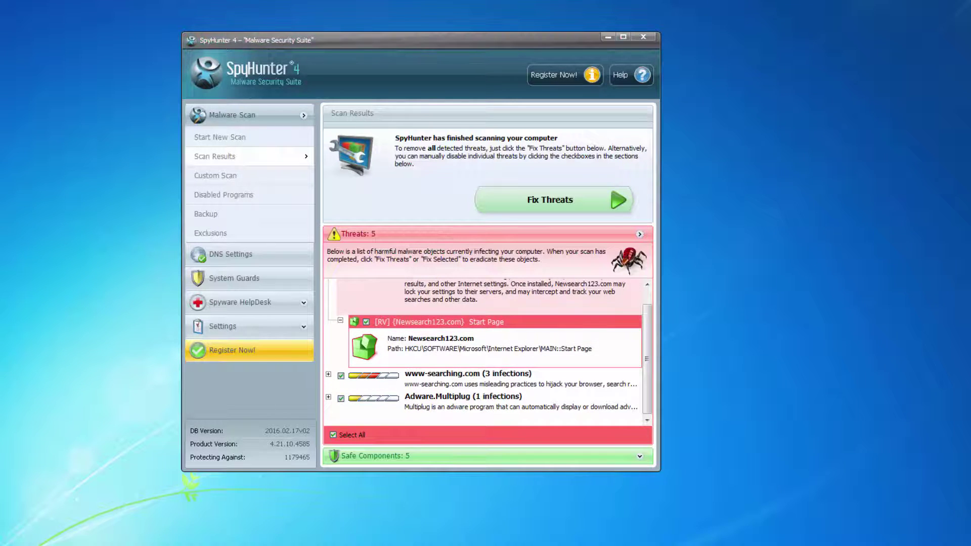
click(220, 512)
Finish Malwarebytes' zero-threat scan and close both Malwarebytes and SpyHunter.
drag(355, 105, 373, 105)
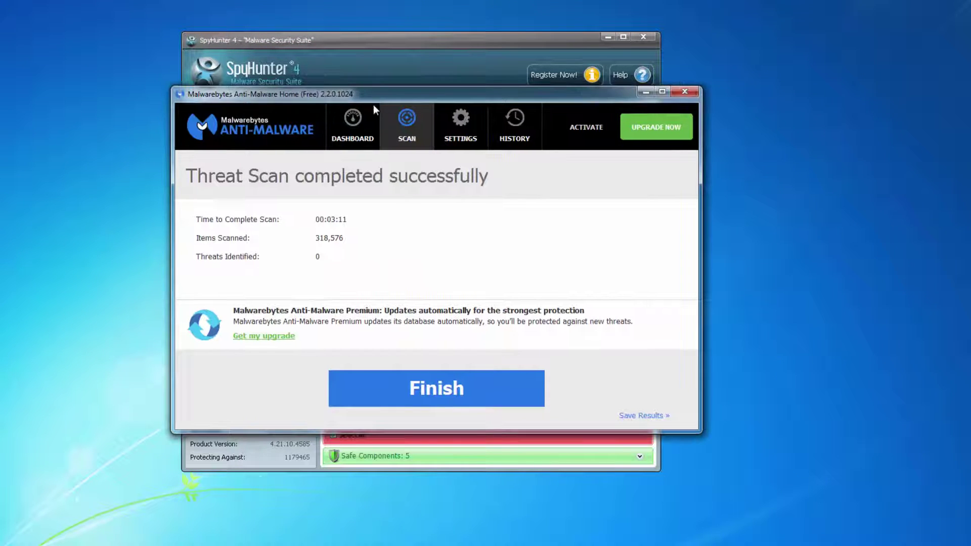
click(412, 391)
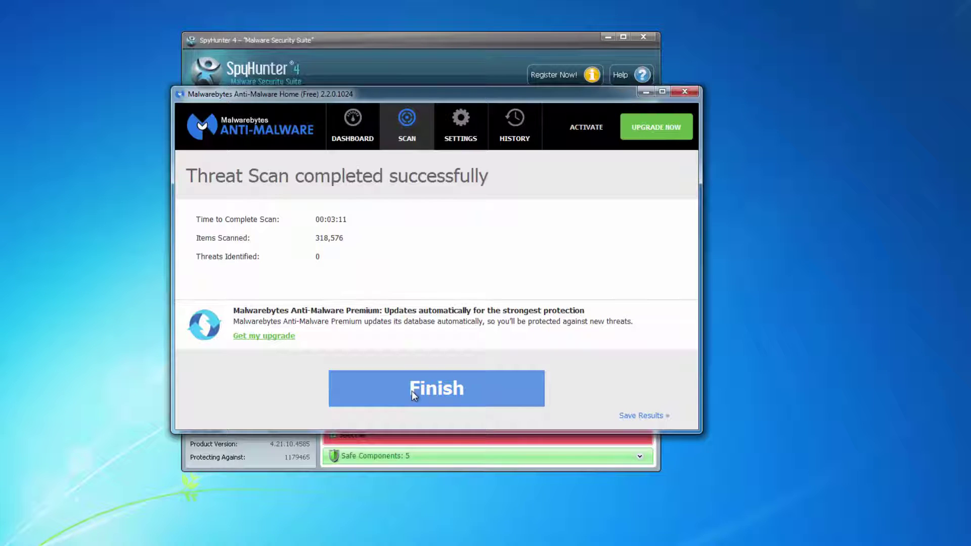
click(412, 391)
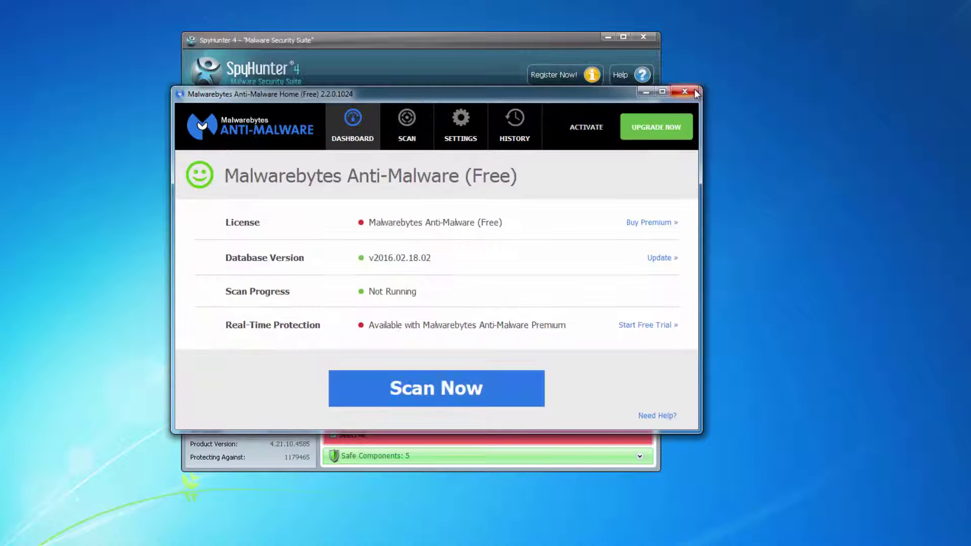
click(686, 94)
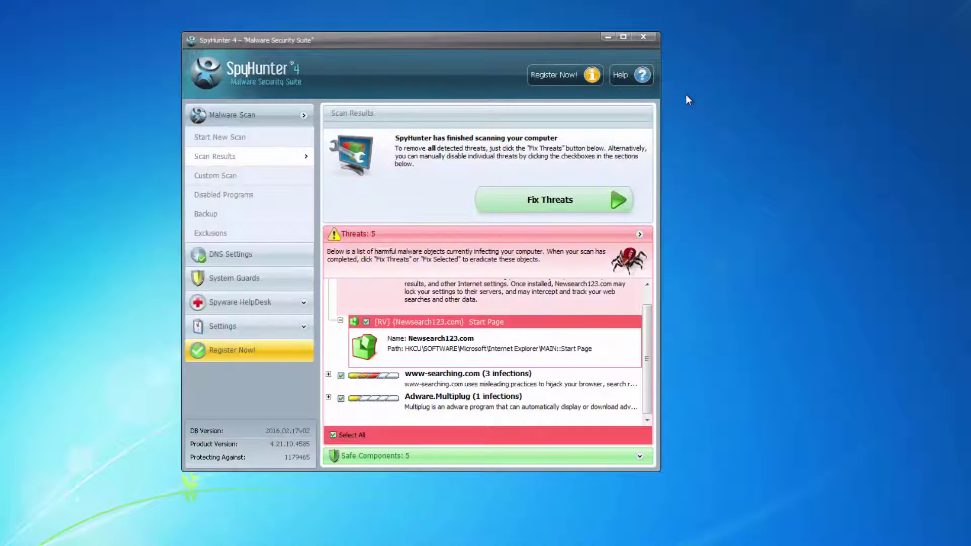
click(647, 38)
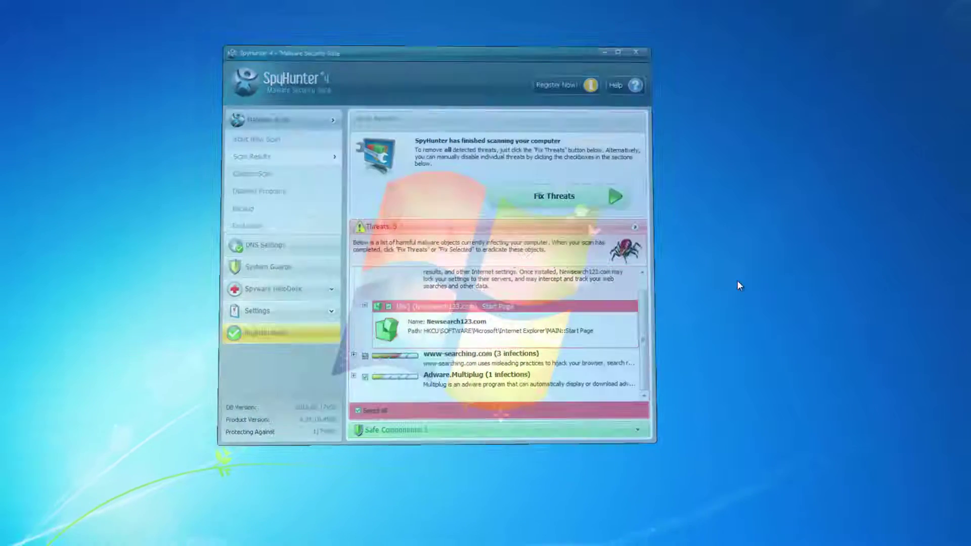
click(885, 536)
Exit the tray security program and run Avast Browser Cleanup as administrator.
right_click(898, 488)
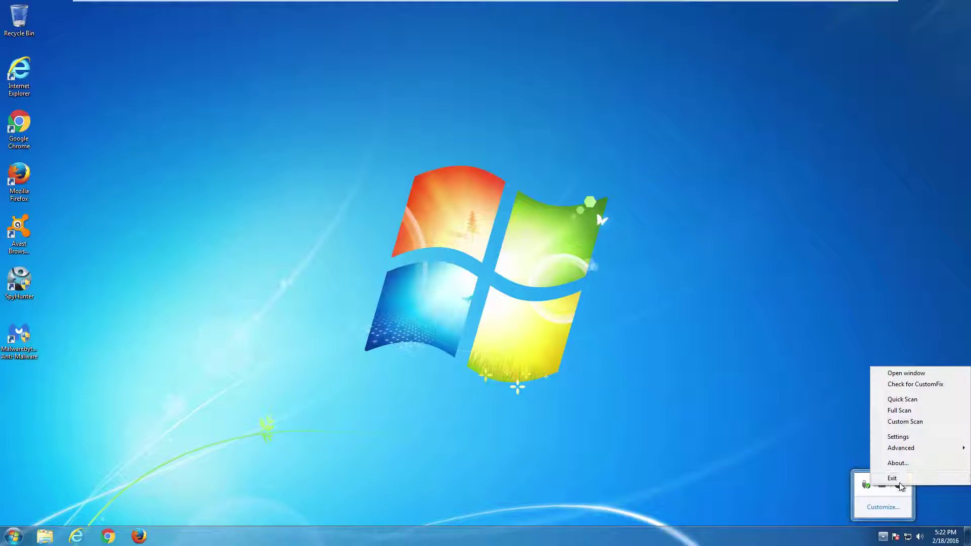
click(895, 479)
right_click(31, 228)
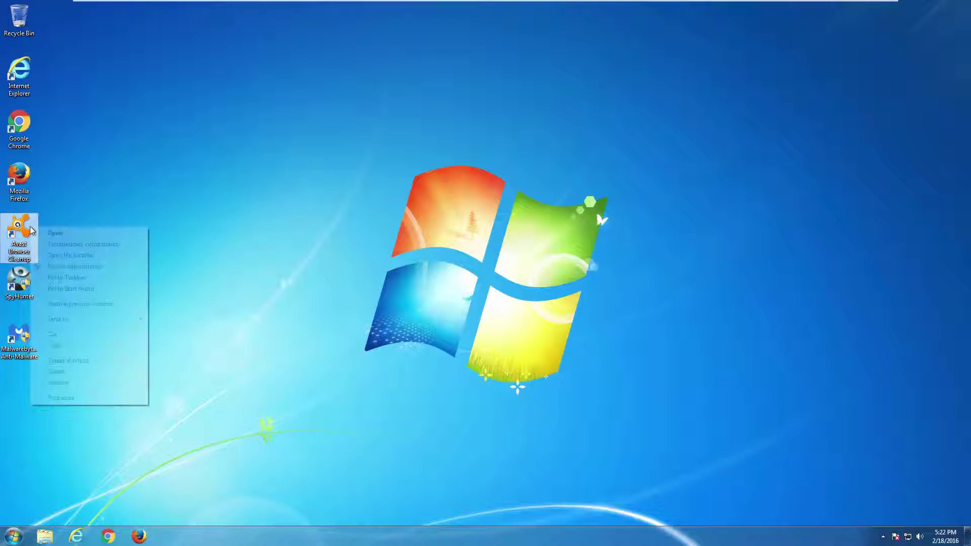
click(61, 268)
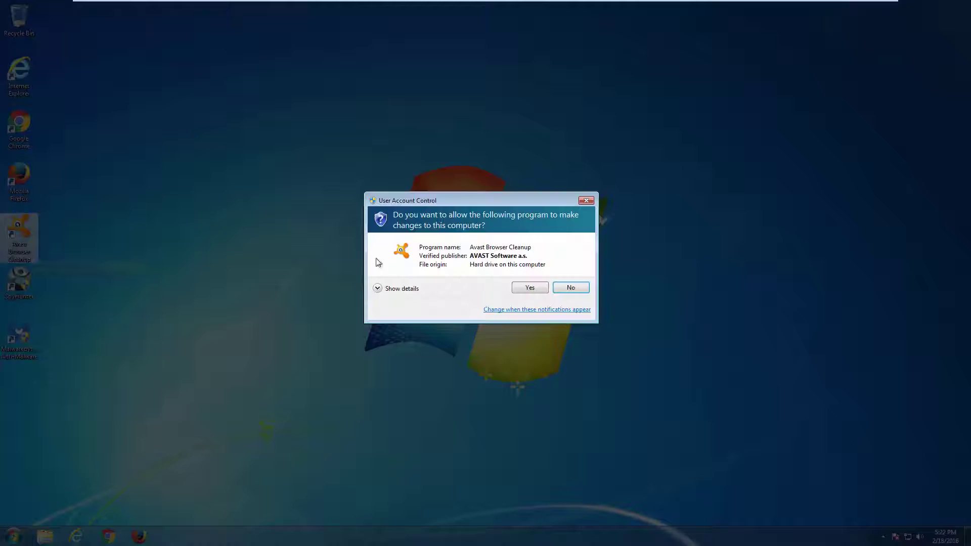
click(529, 286)
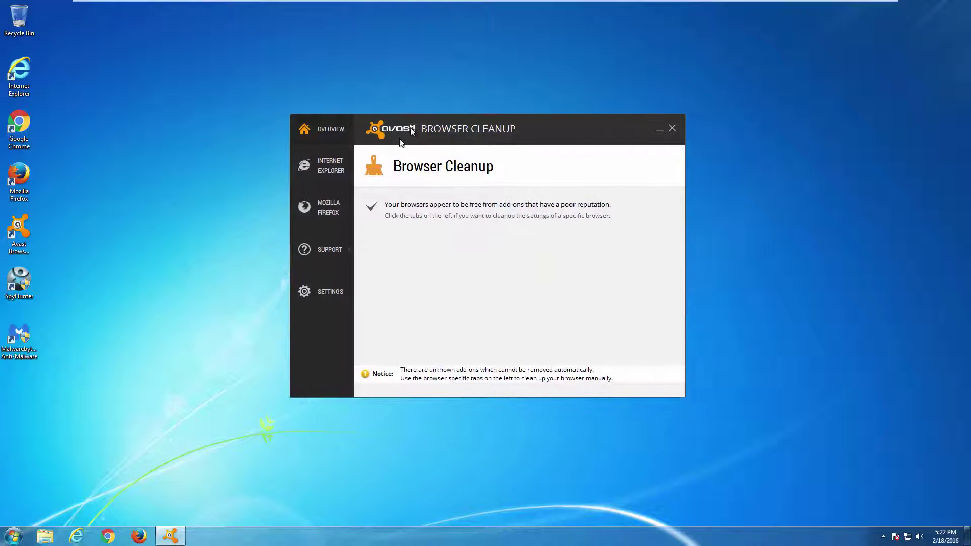
click(14, 537)
click(152, 410)
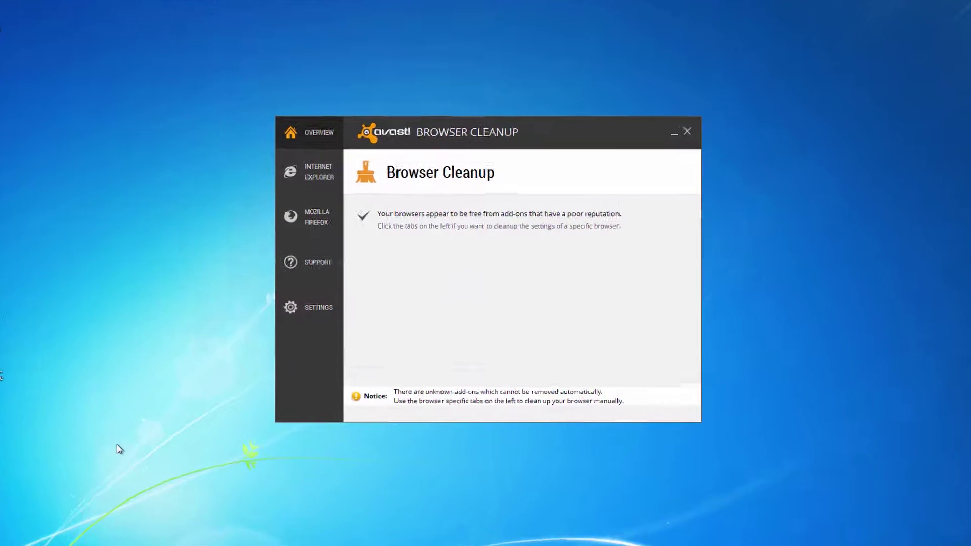
Sort Programs and Features by install date, confirm no Newsearch123 entry, and close it.
click(319, 306)
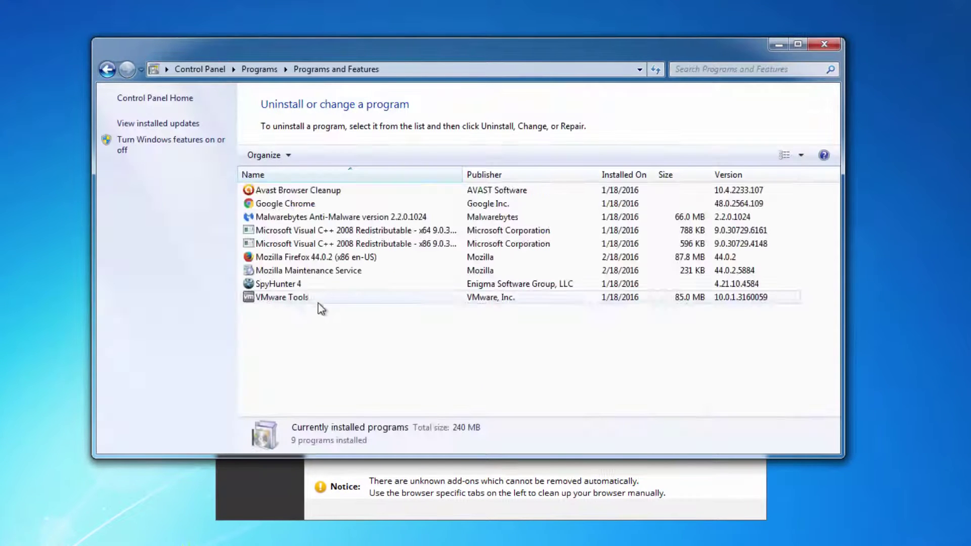
click(267, 191)
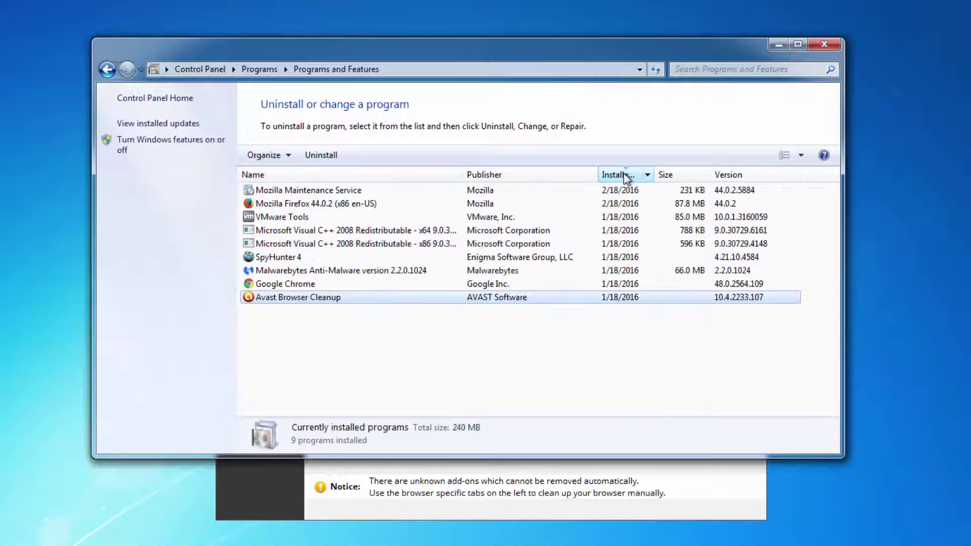
drag(702, 185, 728, 185)
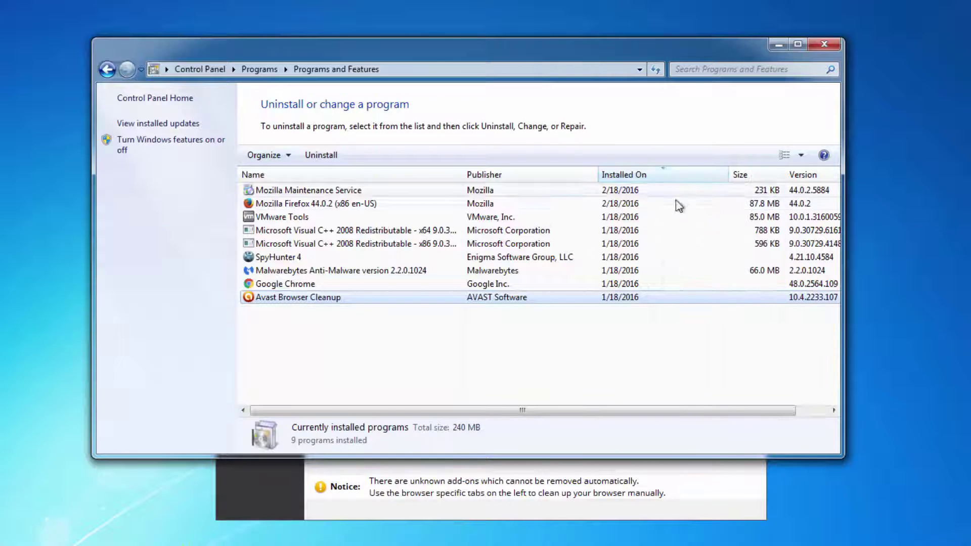
click(830, 47)
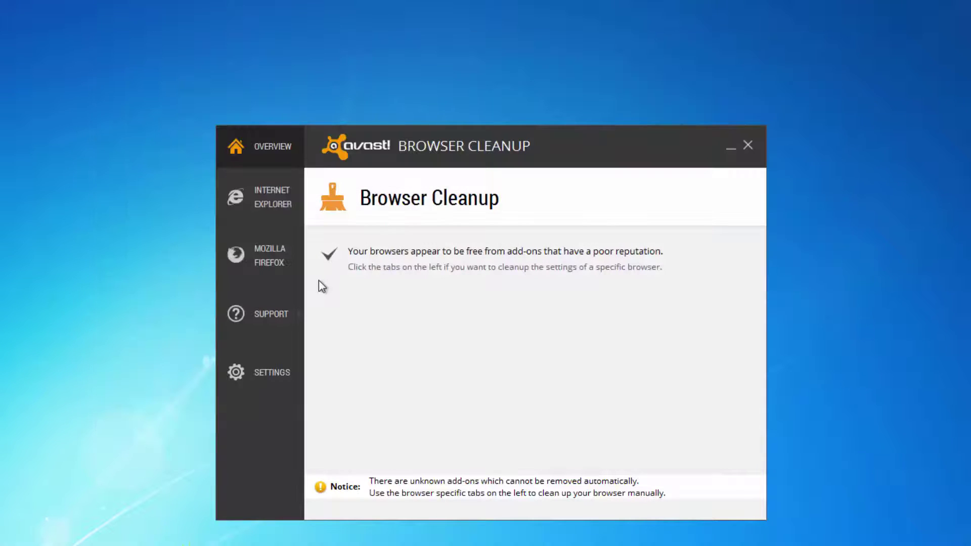
Reset Internet Explorer's settings with Google as search provider using the free cleanup.
click(277, 210)
click(707, 197)
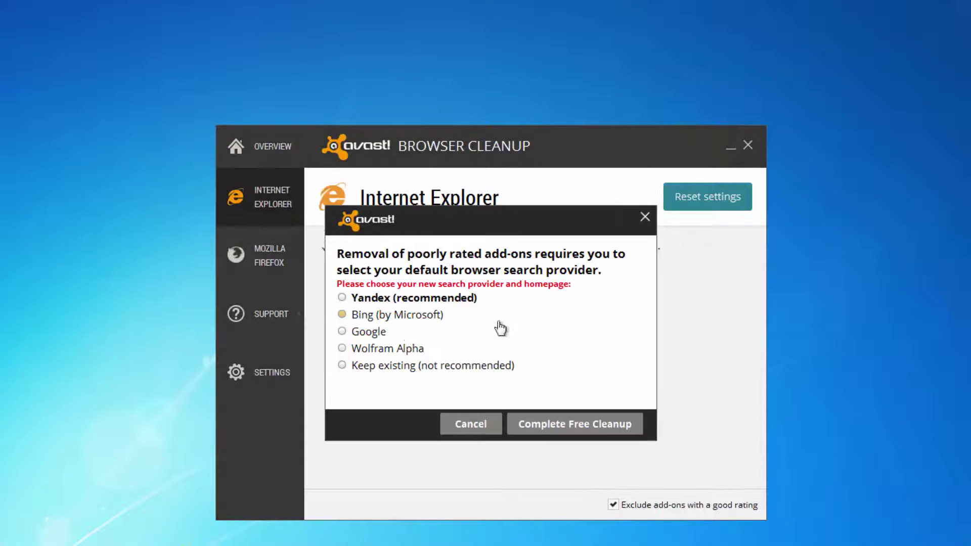
click(342, 331)
click(586, 426)
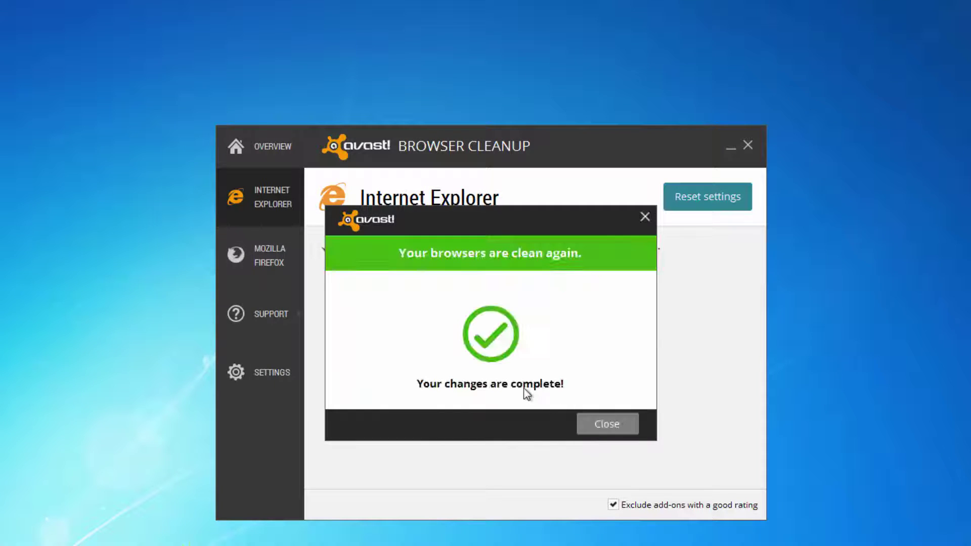
click(598, 425)
Reset Firefox's settings with Google as search provider, then close Avast Browser Cleanup.
click(287, 279)
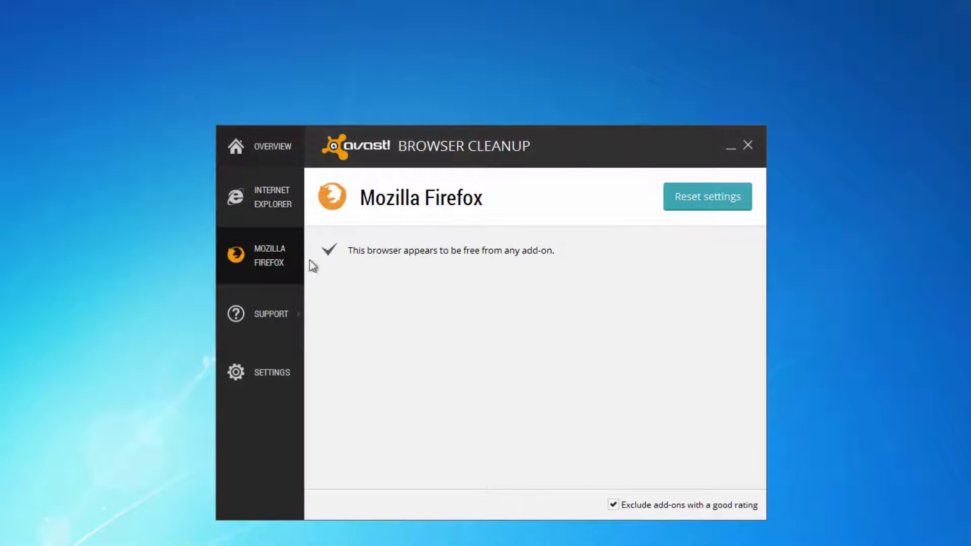
click(698, 207)
click(342, 331)
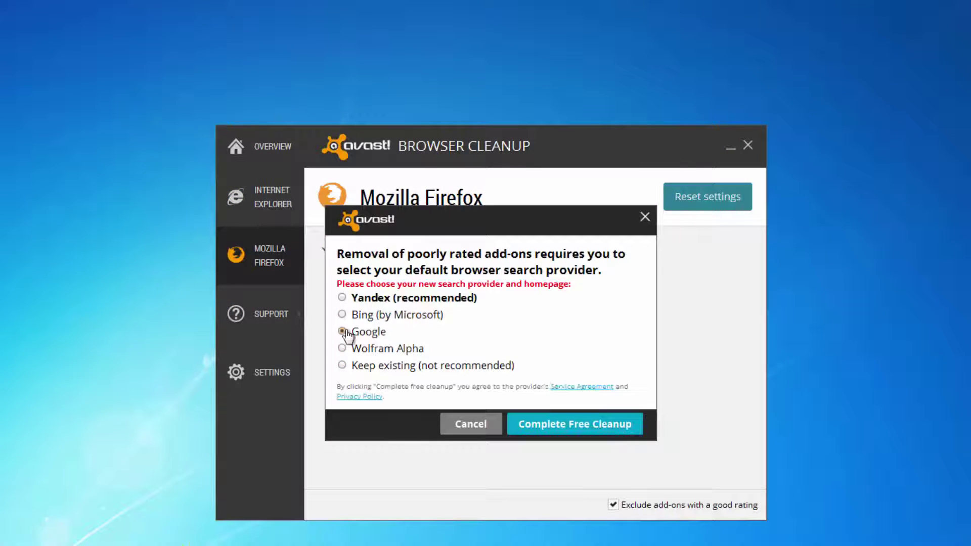
click(597, 425)
click(605, 423)
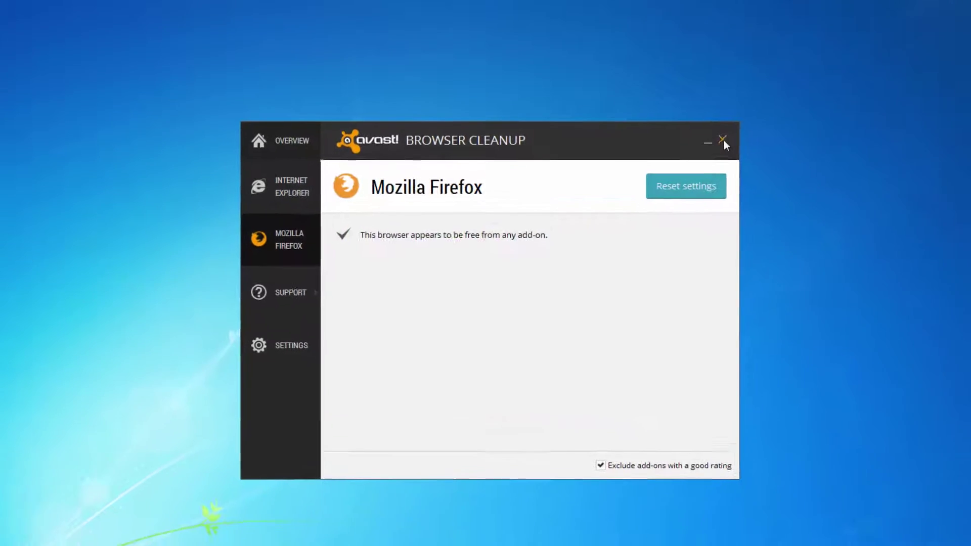
click(667, 136)
Delete the newsearch123.com address from the Chrome shortcut's Target and save the change.
right_click(24, 162)
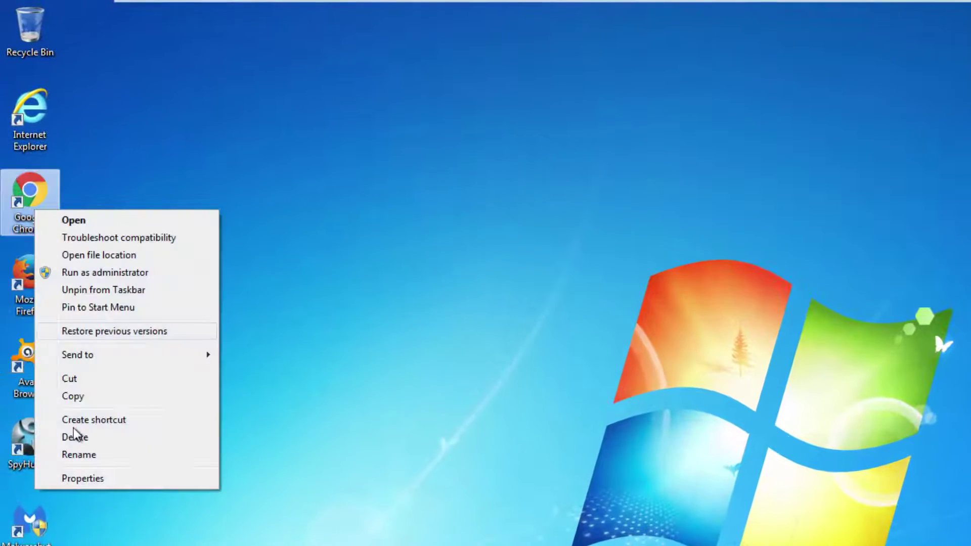
click(87, 455)
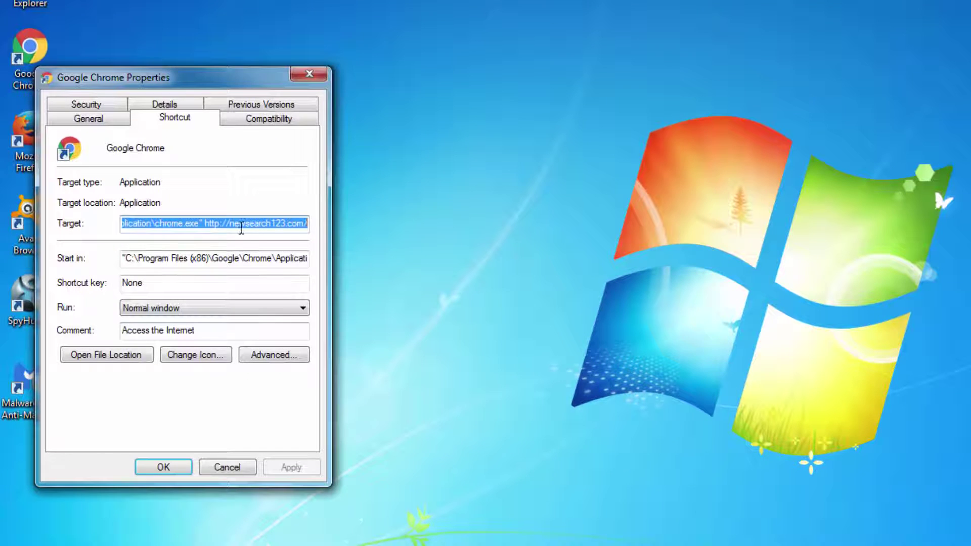
click(241, 225)
drag(190, 79, 264, 40)
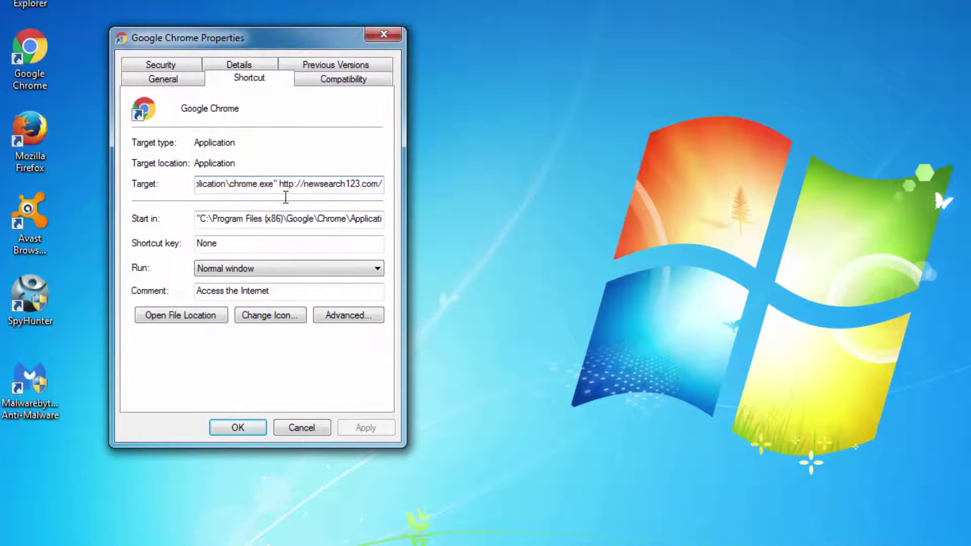
drag(278, 183, 382, 183)
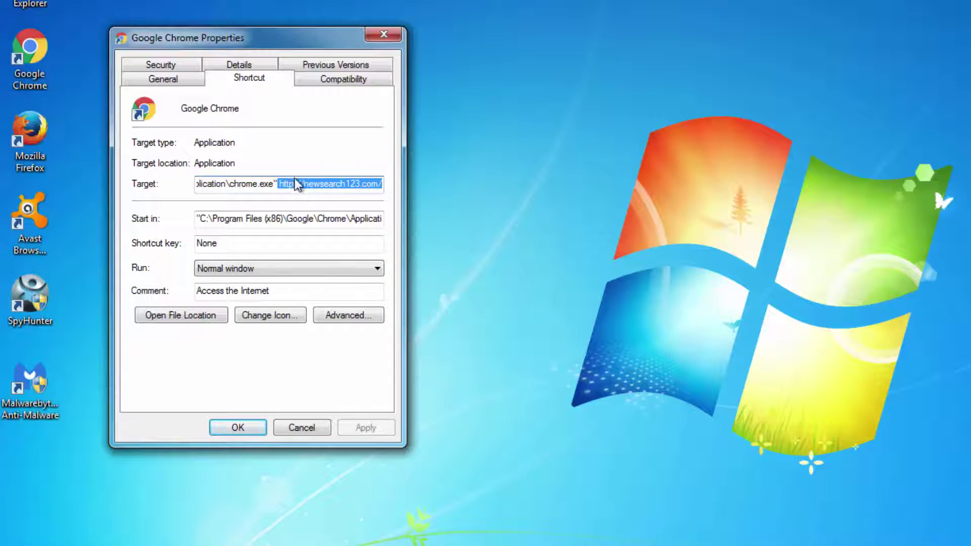
key(Delete)
drag(367, 183, 166, 185)
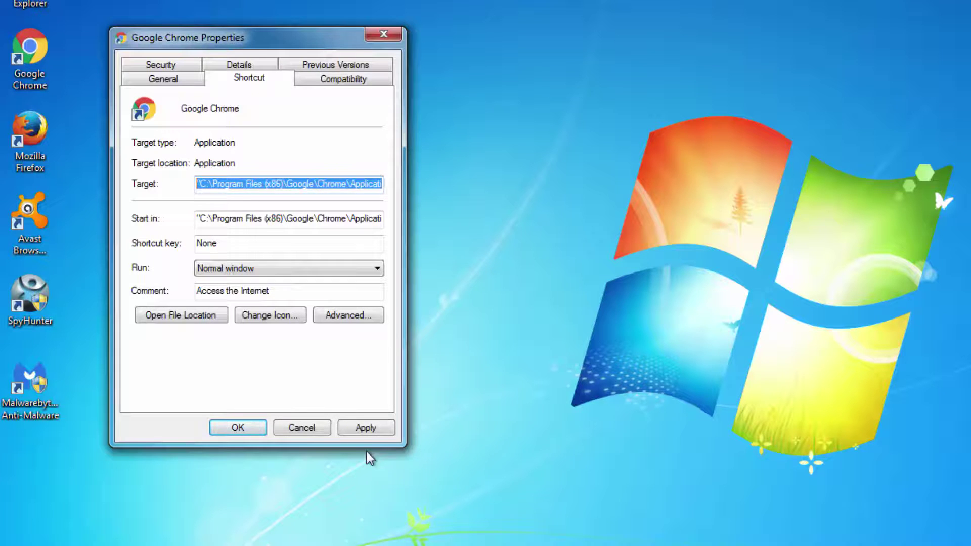
click(356, 430)
click(277, 273)
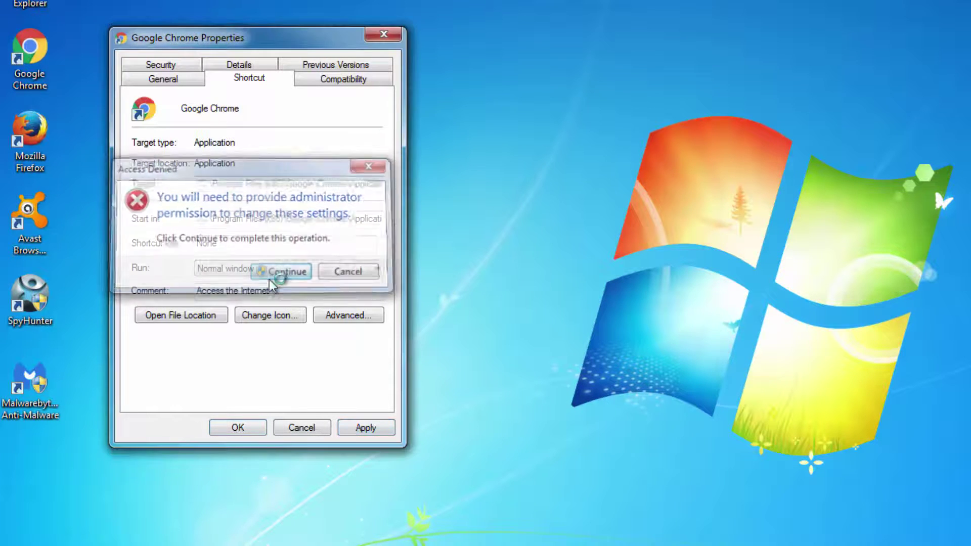
click(237, 430)
right_click(58, 130)
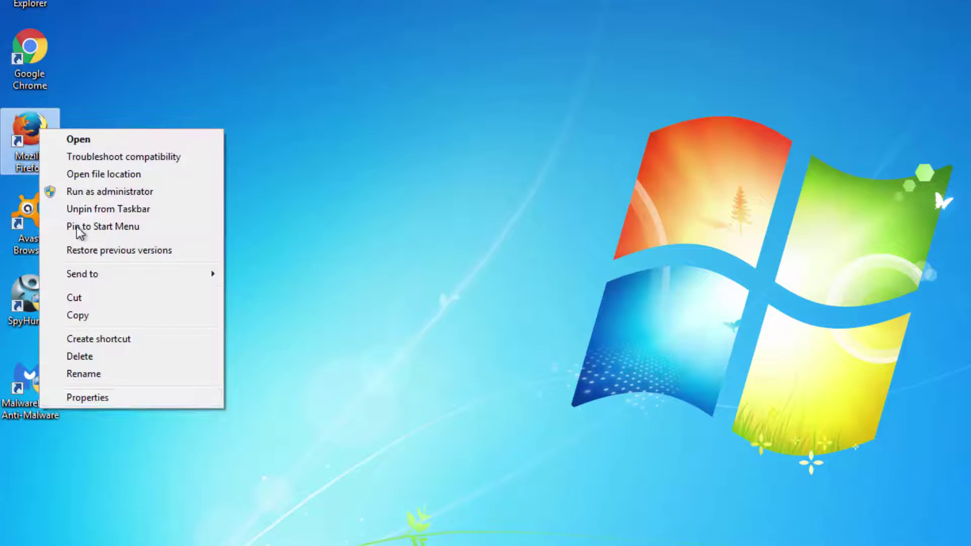
After checking Firefox's shortcut, set Internet Explorer's home page to a new tab.
click(120, 399)
click(317, 139)
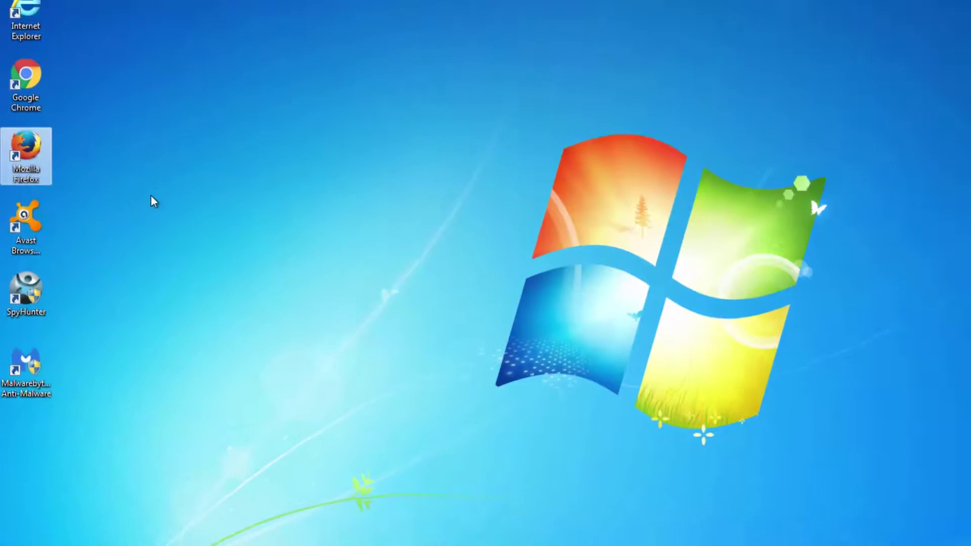
double_click(24, 65)
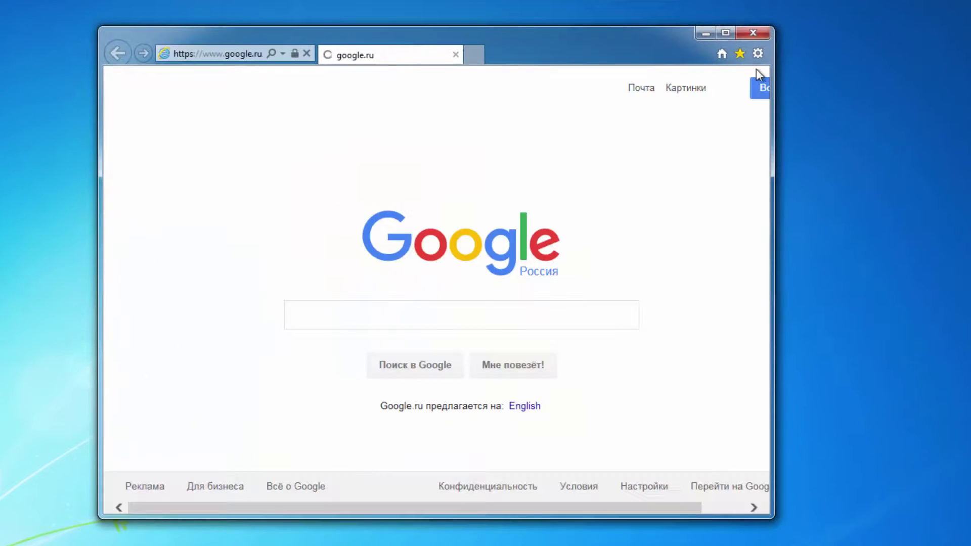
click(757, 53)
click(628, 245)
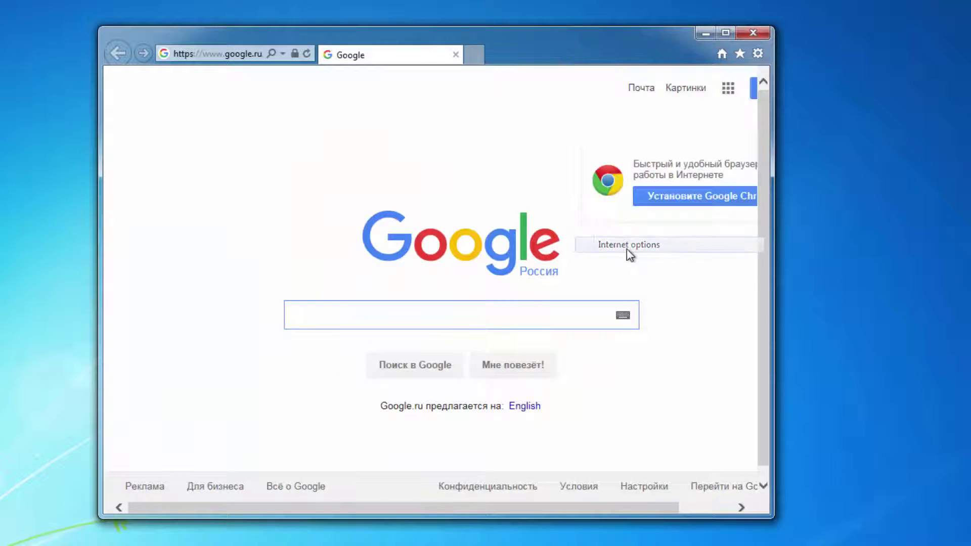
click(346, 172)
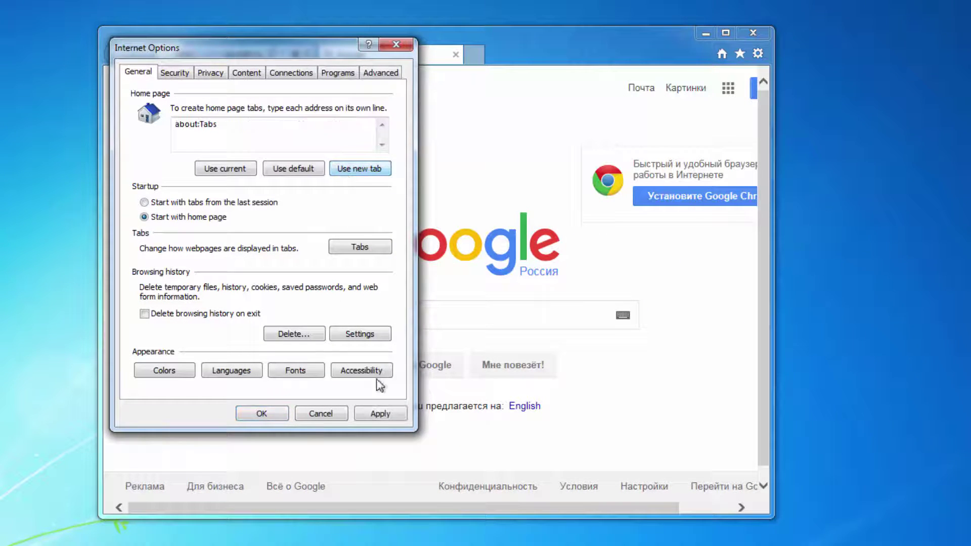
click(384, 414)
click(270, 413)
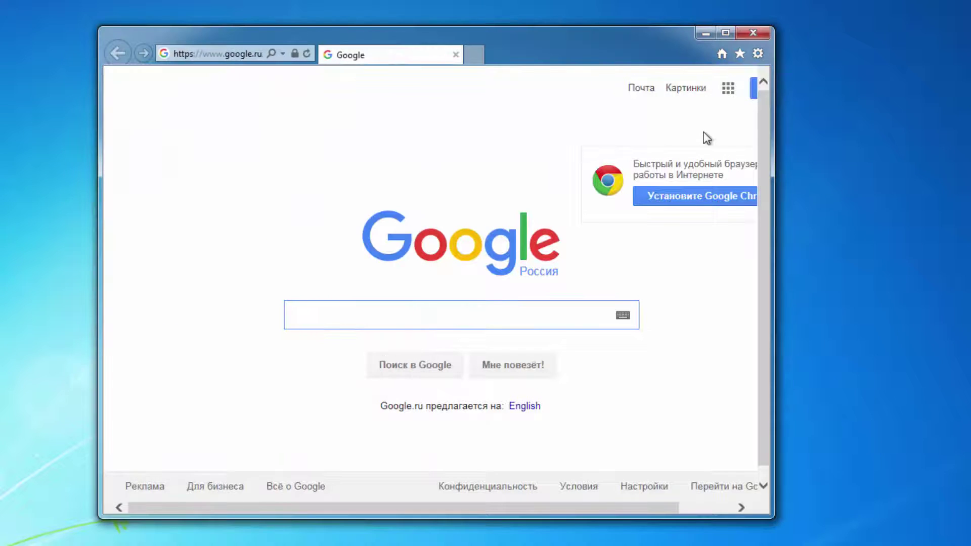
click(753, 33)
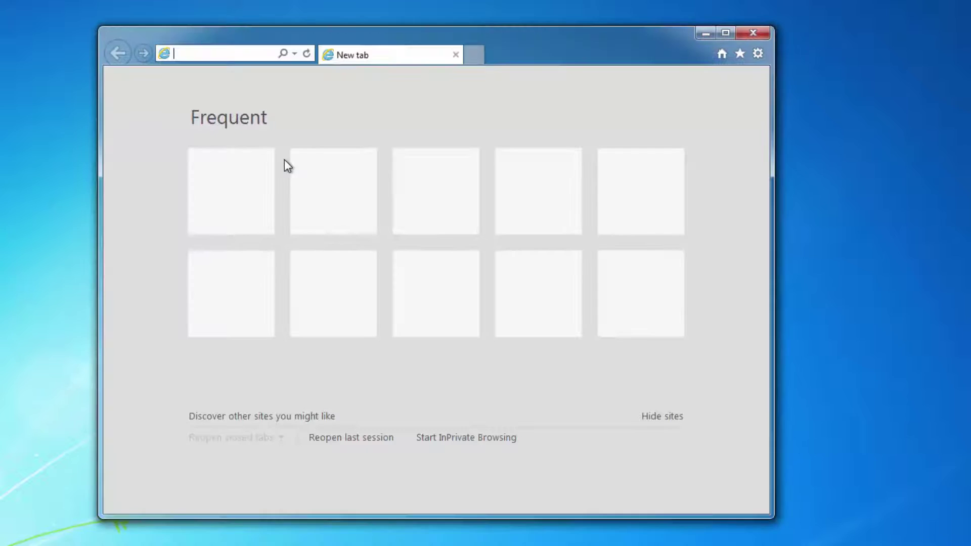
click(752, 33)
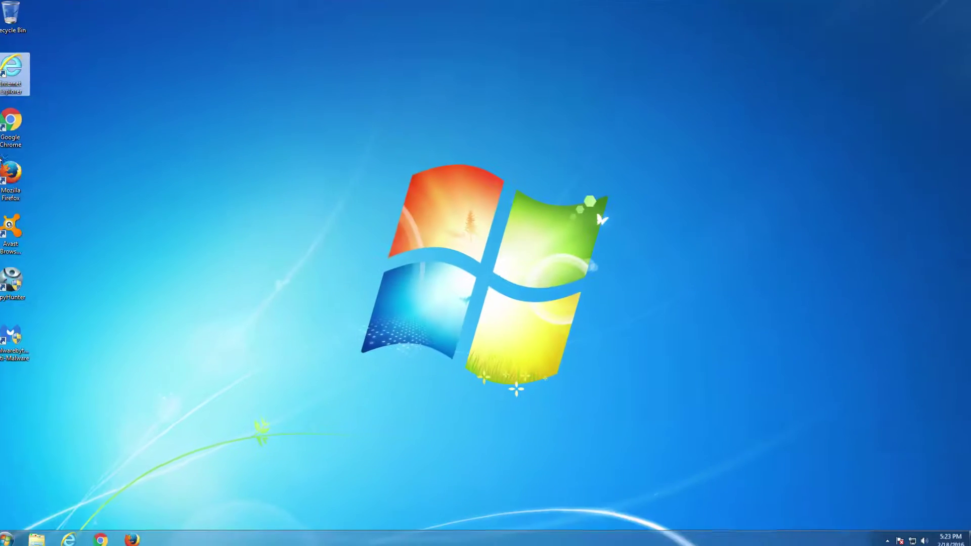
Remove the newsearch123 startup page in Chrome and start on the New Tab page.
double_click(19, 125)
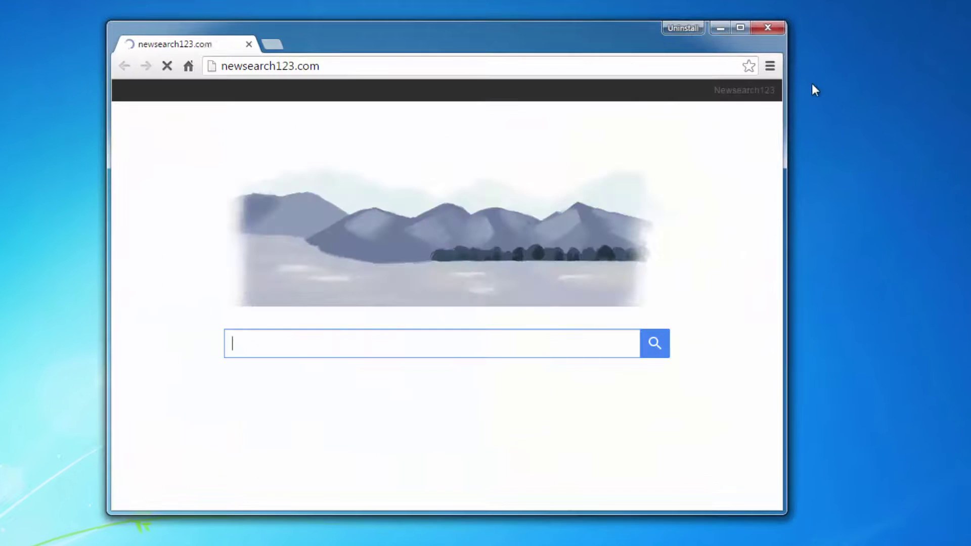
click(770, 66)
click(633, 321)
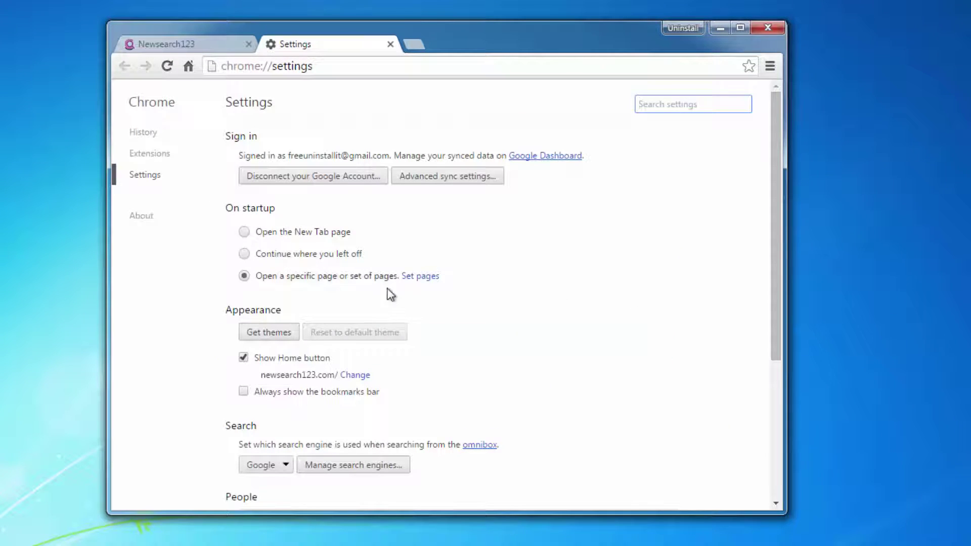
click(420, 278)
click(604, 273)
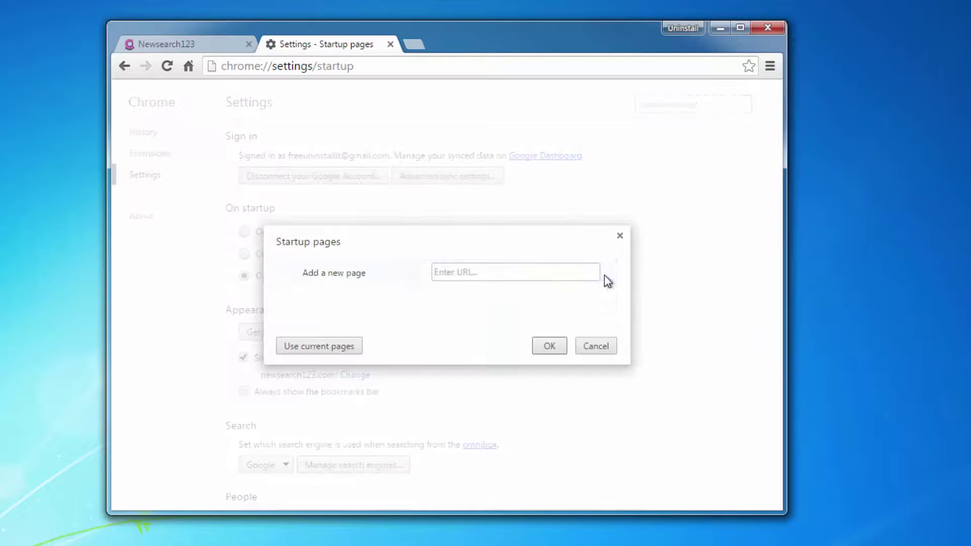
click(549, 346)
click(244, 232)
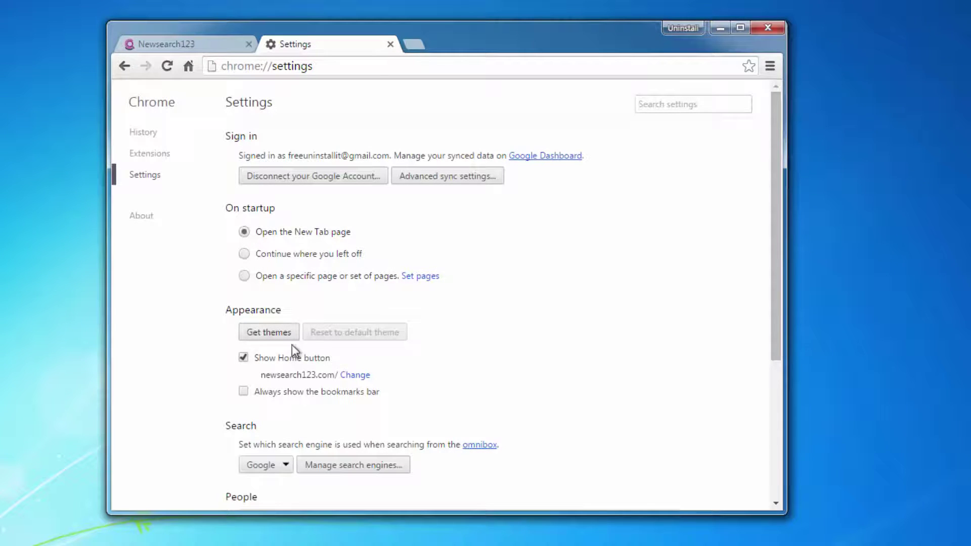
Replace the newsearch123 home page address with the New Tab page.
click(357, 375)
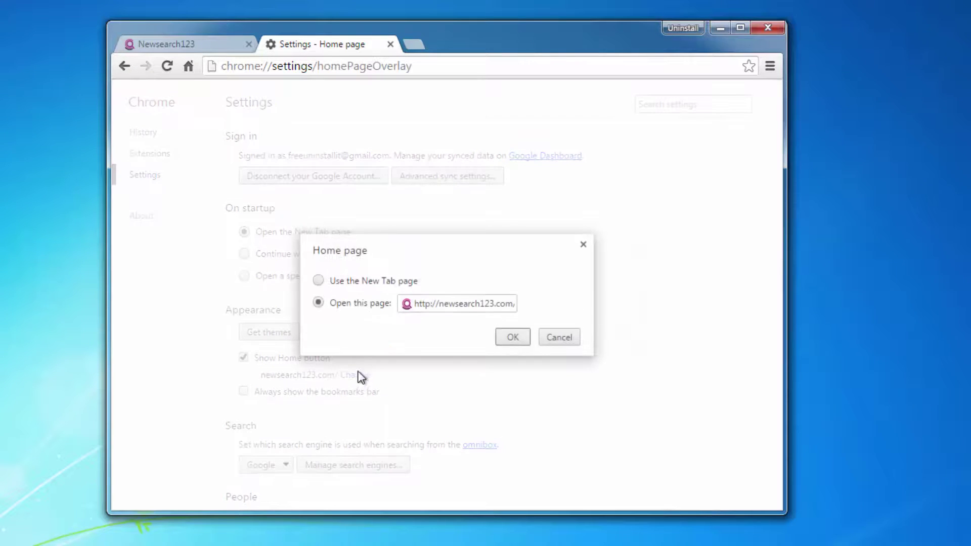
click(319, 281)
click(318, 303)
drag(402, 304, 704, 316)
key(BackSpace)
click(328, 283)
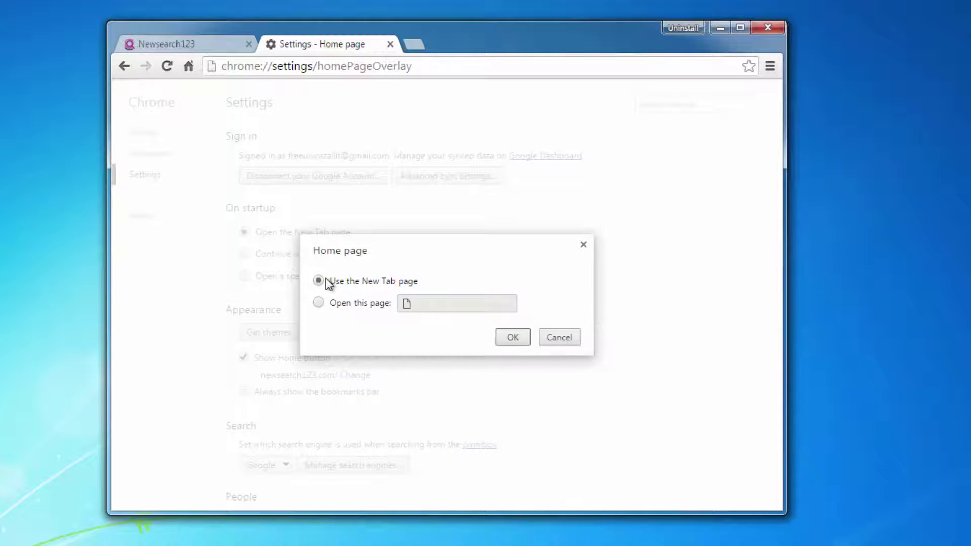
click(507, 342)
Remove Ask and AOL from Chrome's search engines, leaving Google, Yahoo! and Bing, then close Chrome.
click(351, 466)
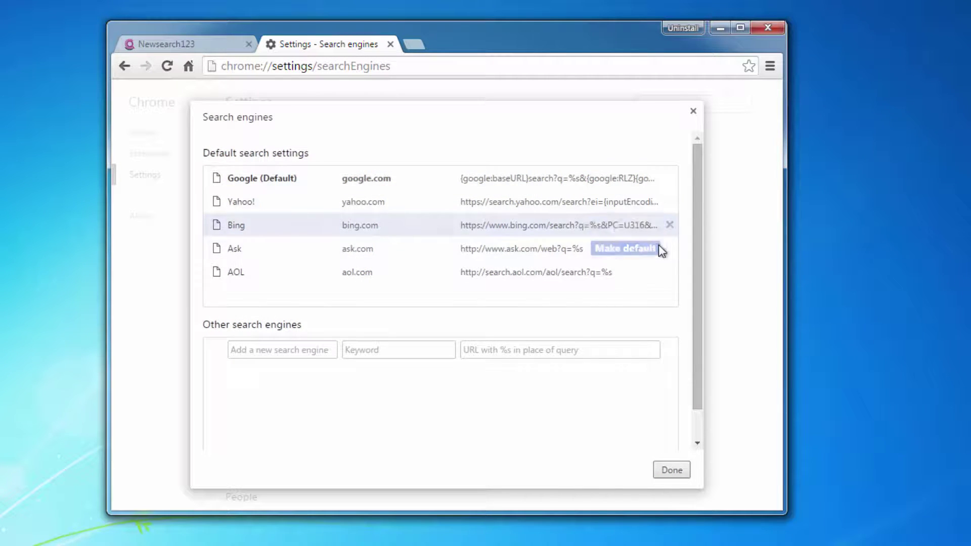
click(670, 249)
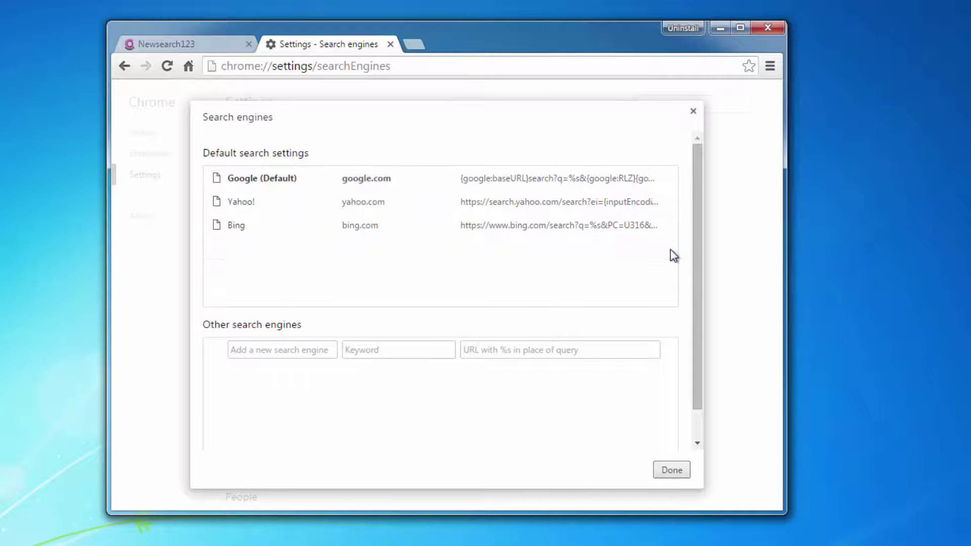
click(678, 468)
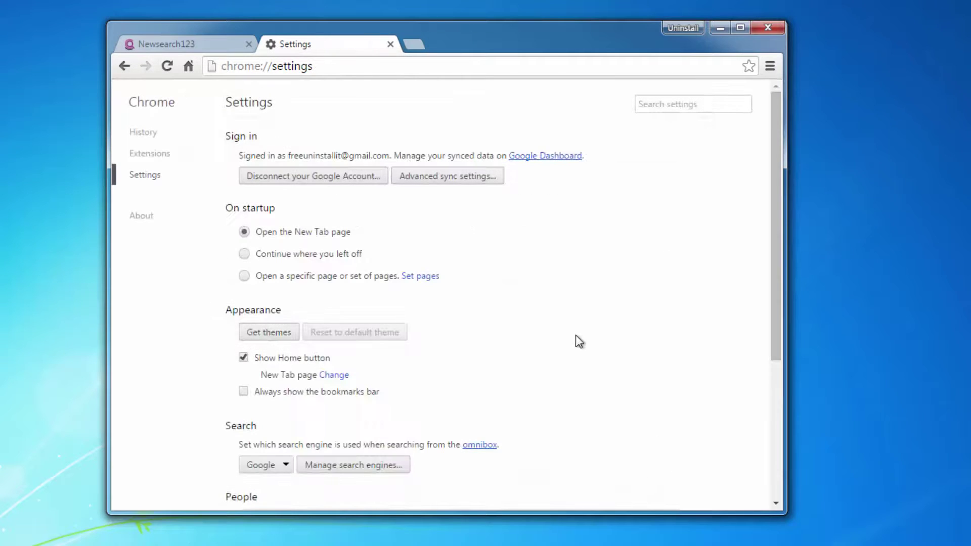
scroll(576, 335, down, 3)
scroll(570, 334, up, 1)
scroll(642, 341, up, 1)
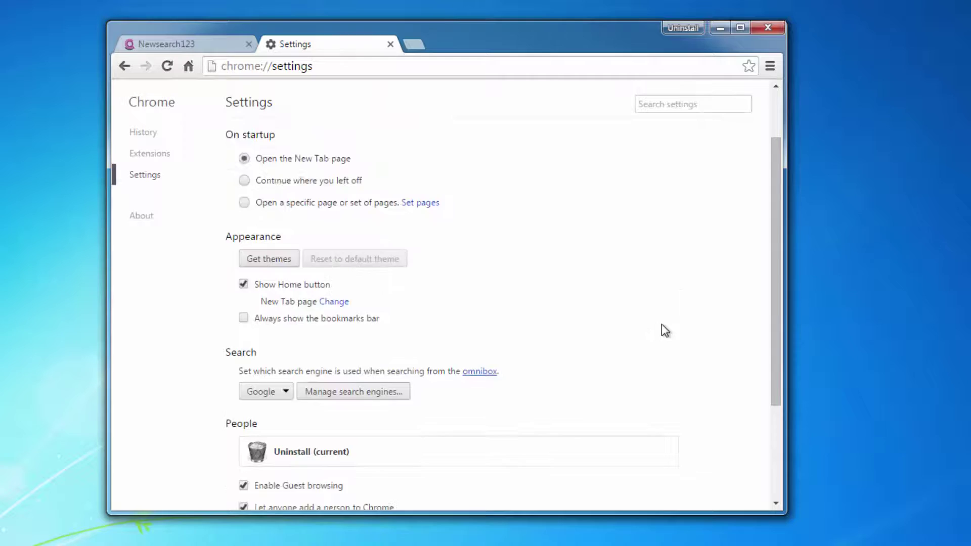
scroll(661, 332, up, 1)
click(767, 29)
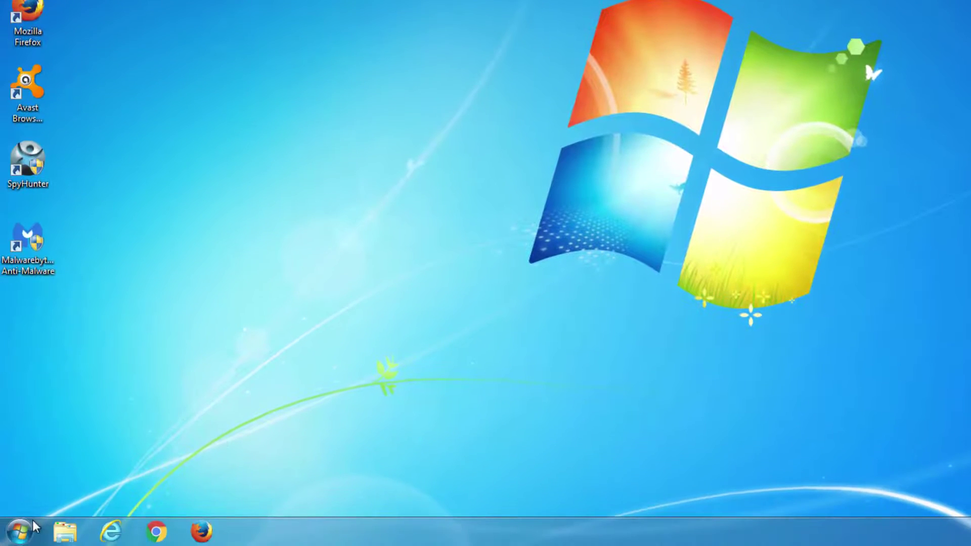
From the Computer window, apply 'Show hidden files, folders, and drives' in Folder Options.
click(24, 517)
click(220, 316)
mouse_move(121, 274)
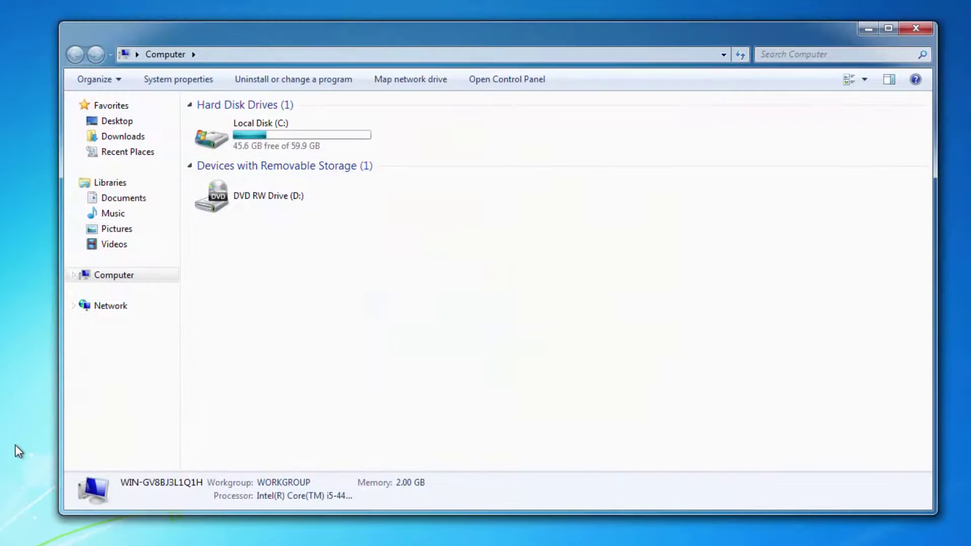
click(110, 87)
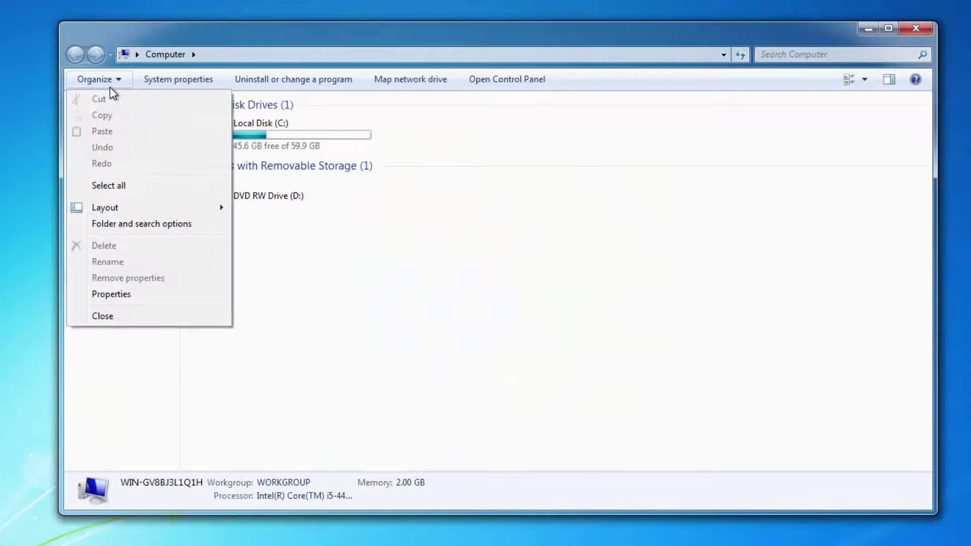
click(132, 226)
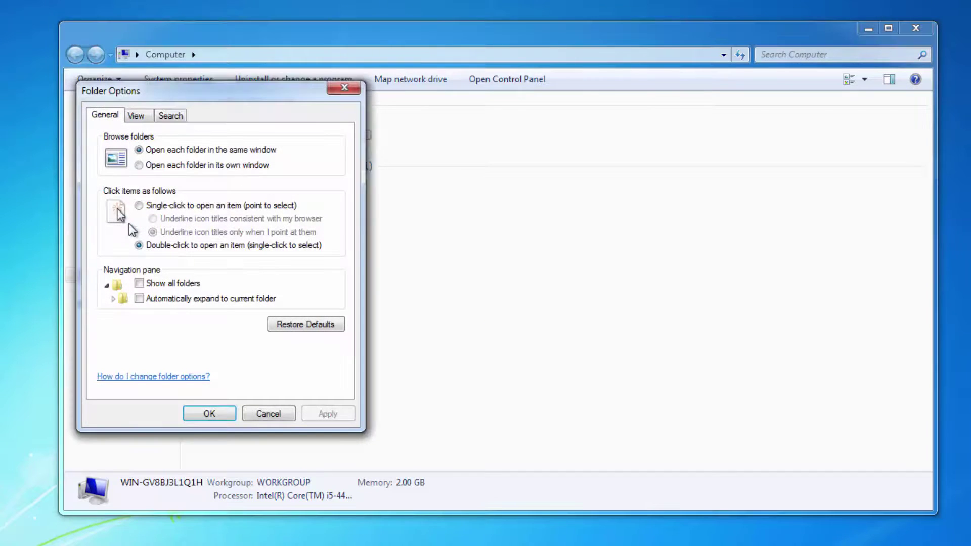
click(137, 120)
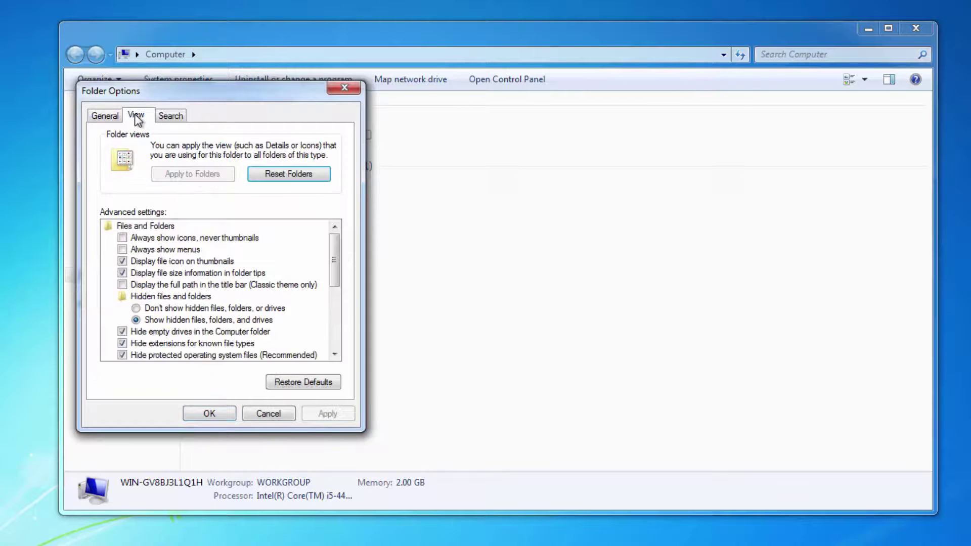
click(139, 321)
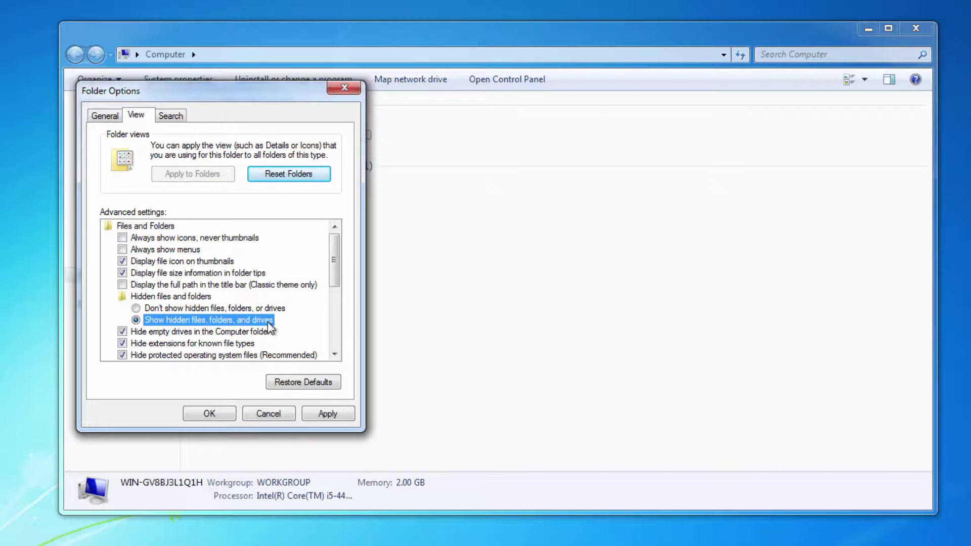
click(329, 416)
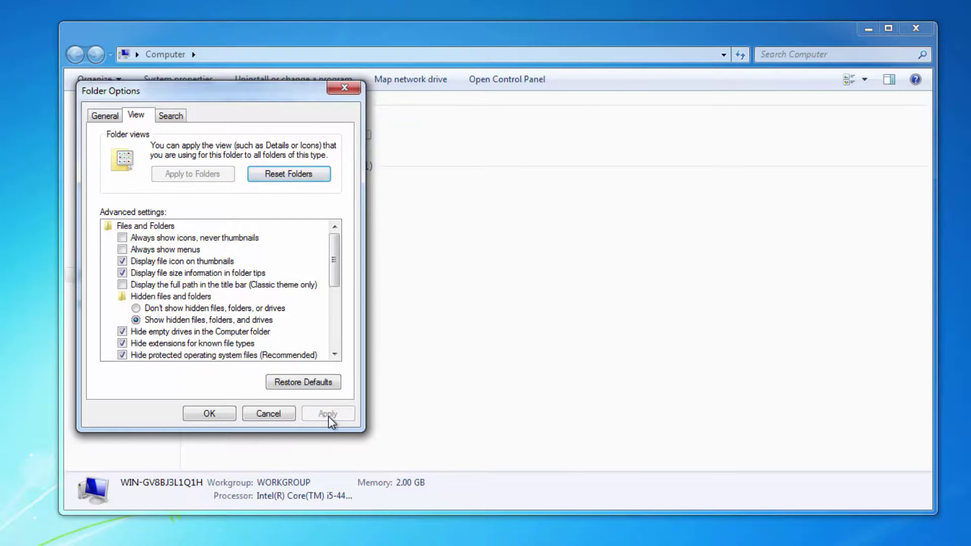
Confirm the folder options and browse to C:\Users\<user>\AppData\Local.
click(223, 417)
double_click(254, 140)
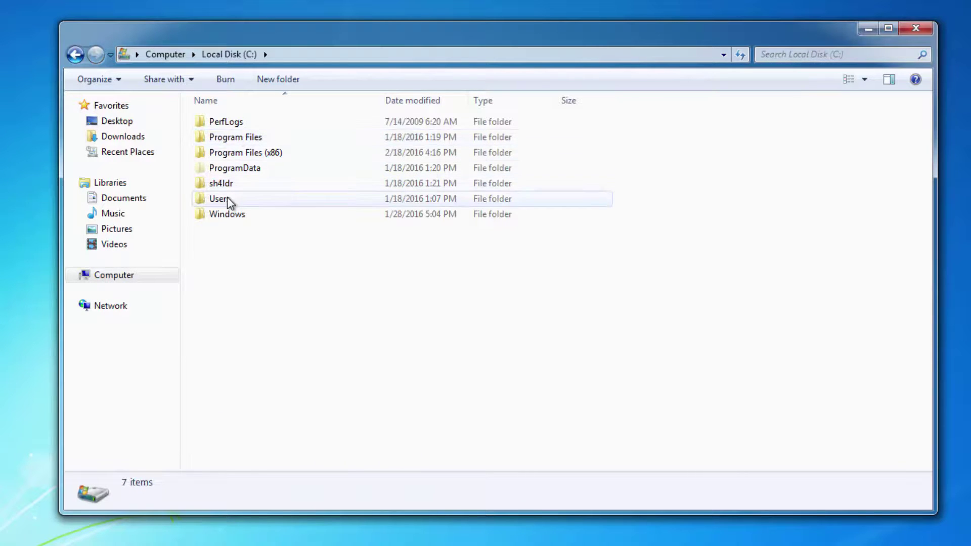
double_click(227, 197)
click(215, 121)
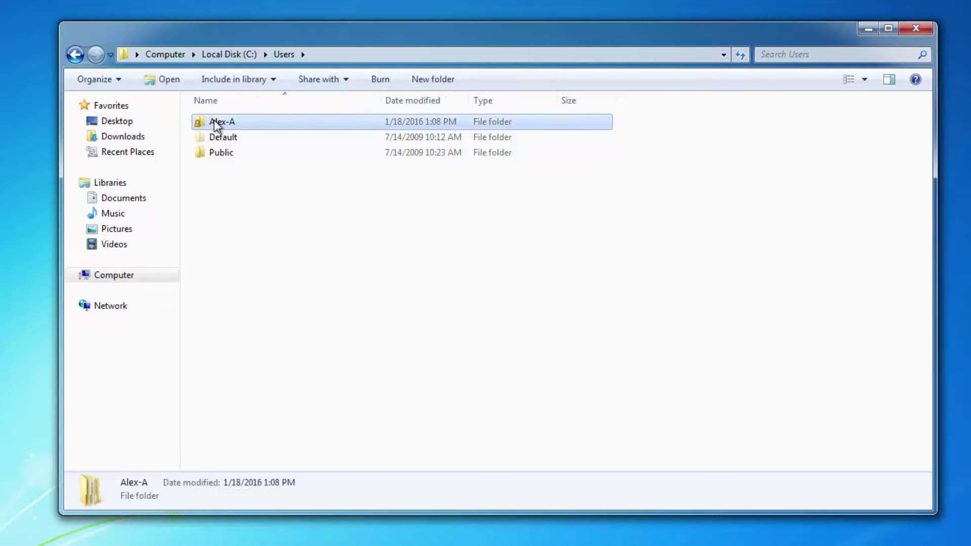
double_click(214, 120)
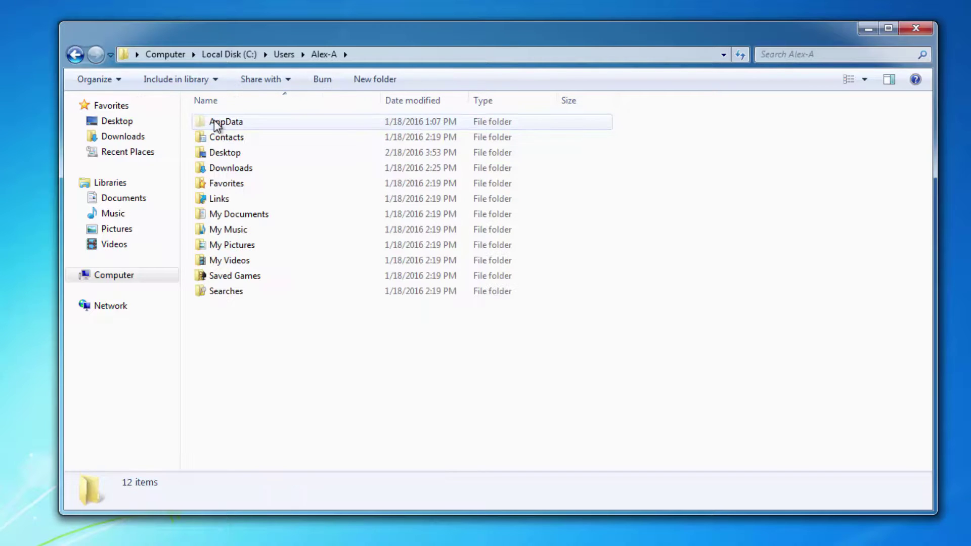
double_click(215, 120)
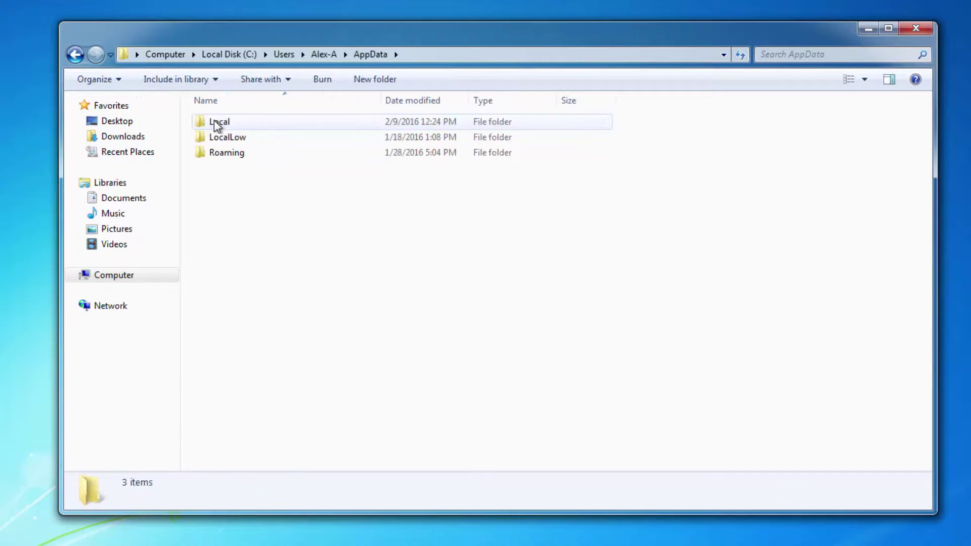
double_click(214, 120)
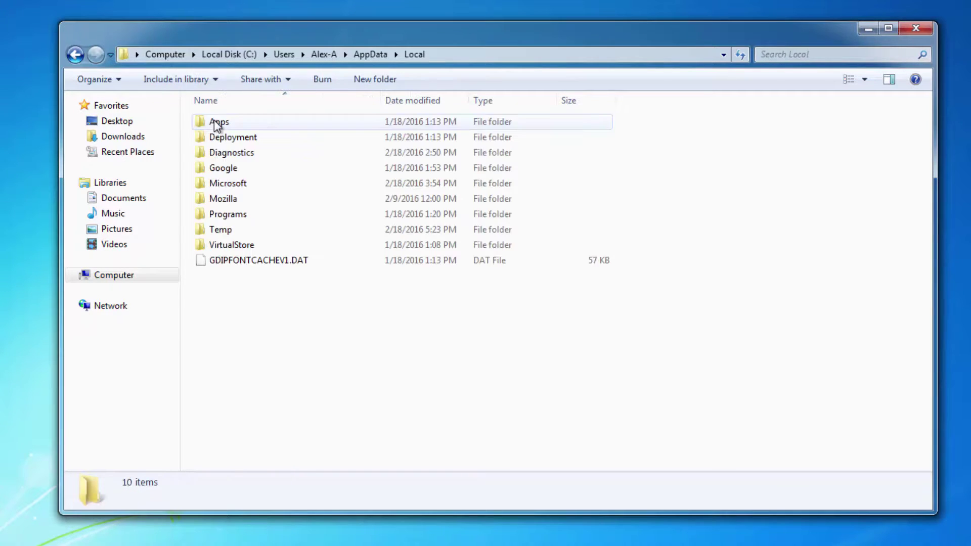
Open the Temp folder and check its full AppData\Local\Temp path.
click(221, 232)
click(220, 232)
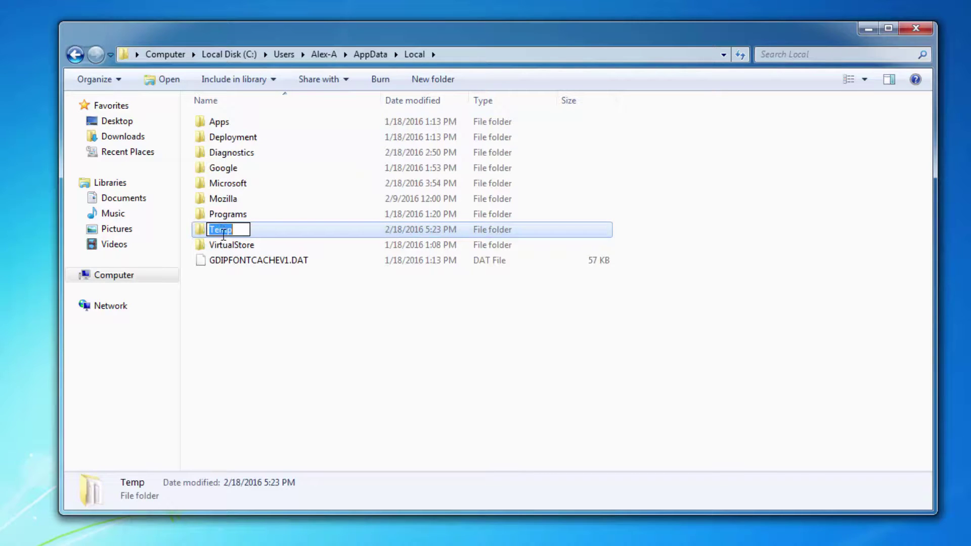
click(228, 256)
double_click(221, 230)
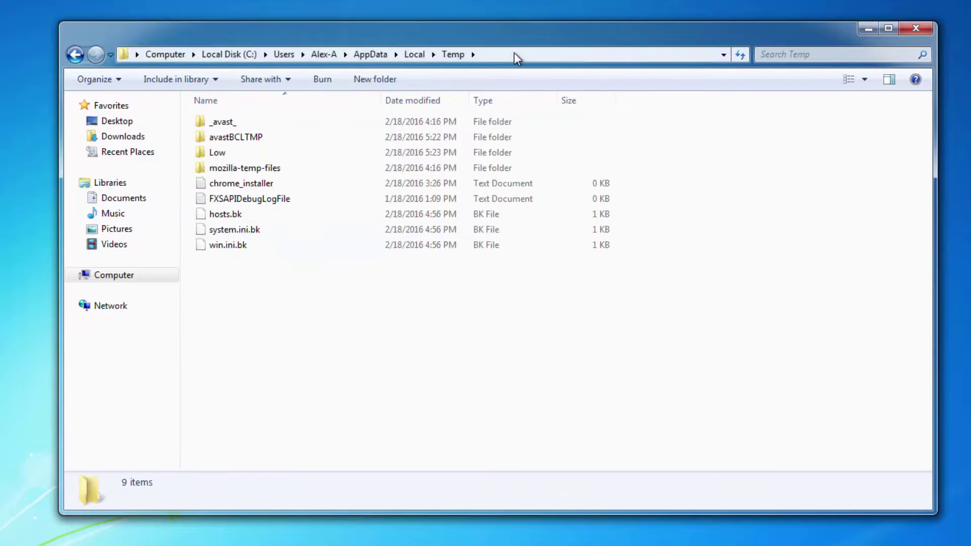
click(288, 53)
drag(308, 55, 196, 55)
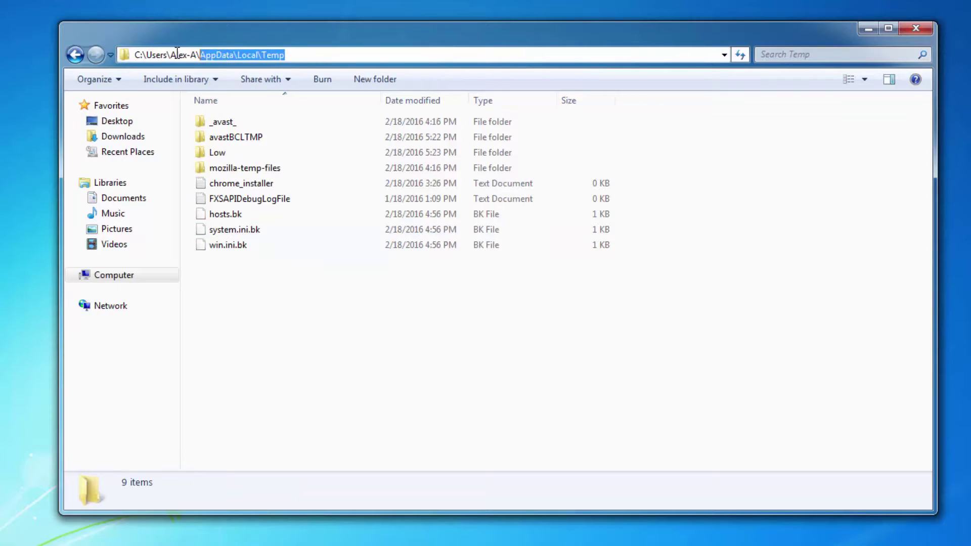
click(178, 55)
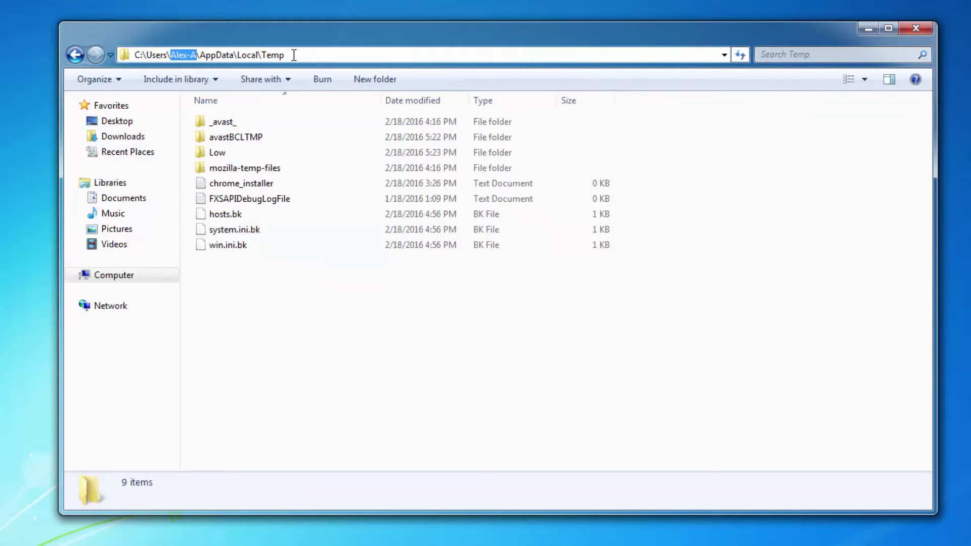
click(293, 55)
Delete all nine Temp items, skipping the file in use, and close the window.
drag(266, 302, 206, 115)
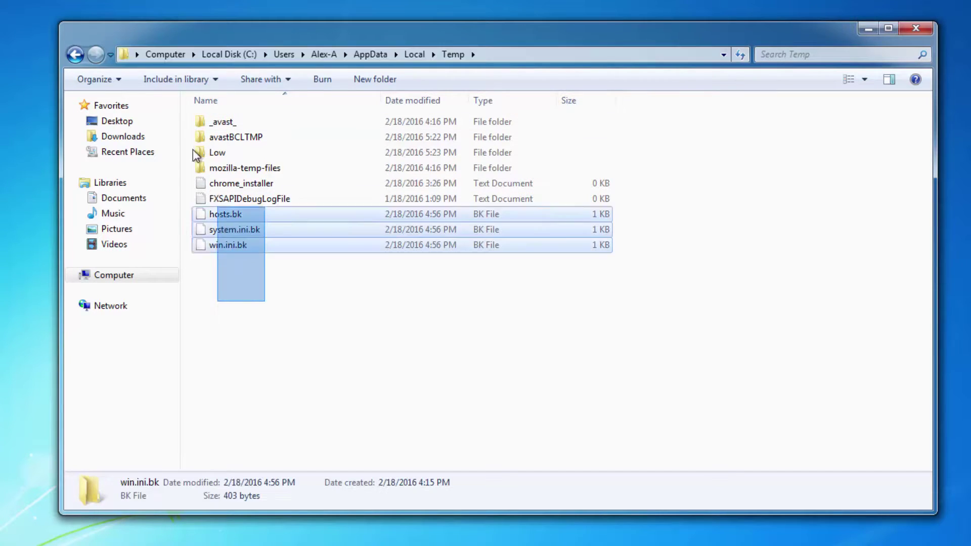
key(Delete)
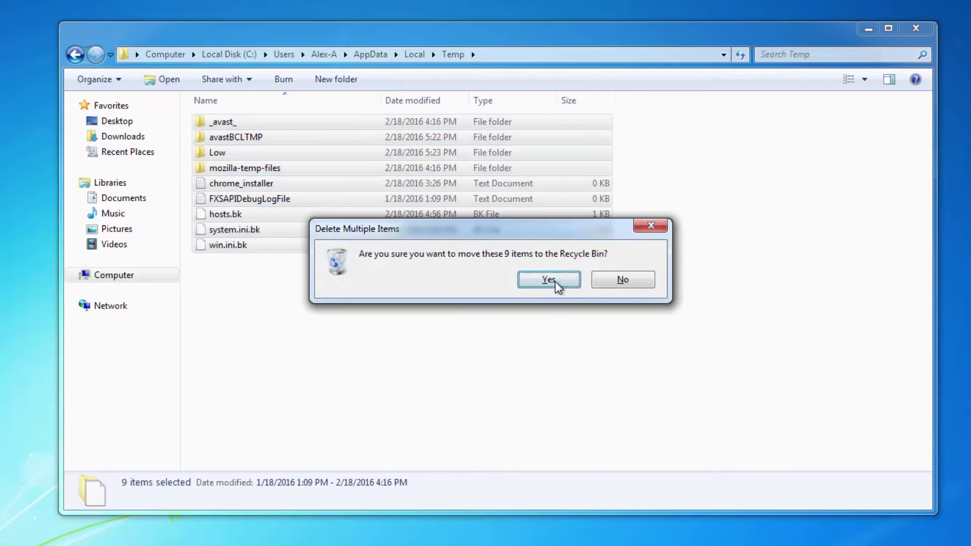
click(546, 278)
click(553, 327)
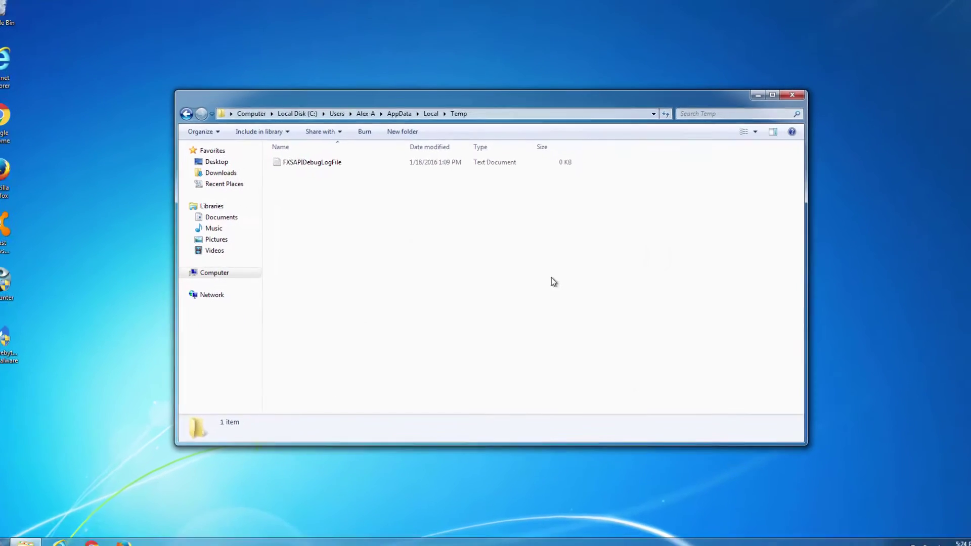
click(777, 104)
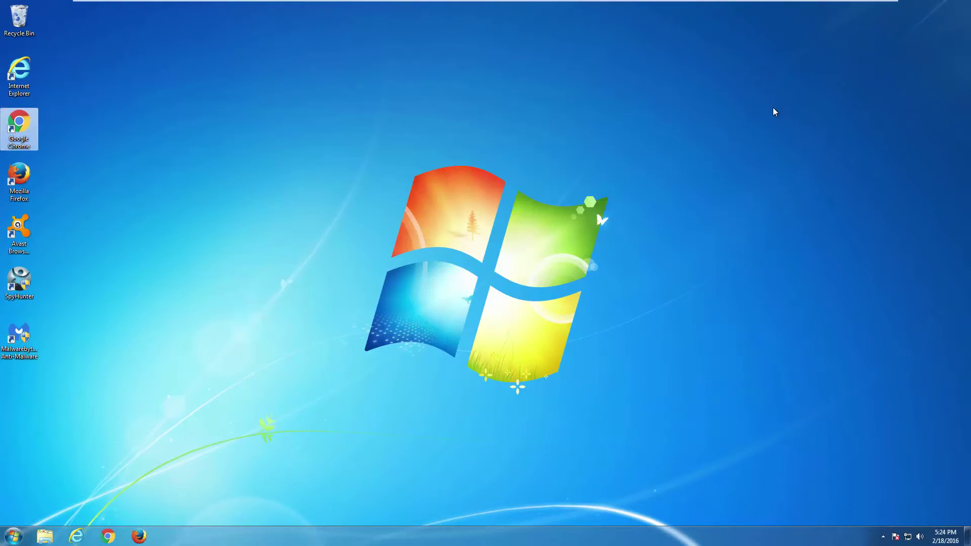
Refresh the desktop and restart Windows.
right_click(173, 237)
click(195, 263)
click(12, 536)
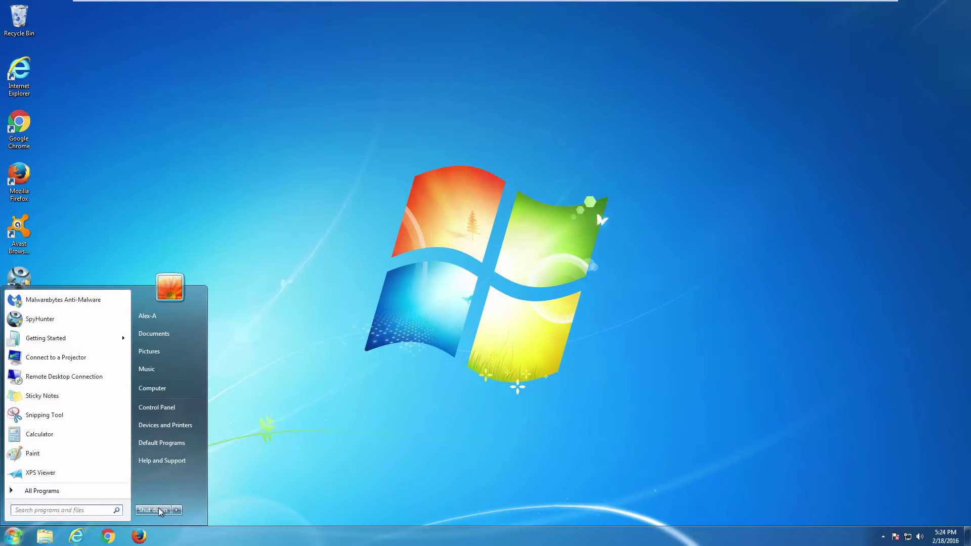
click(177, 513)
click(214, 497)
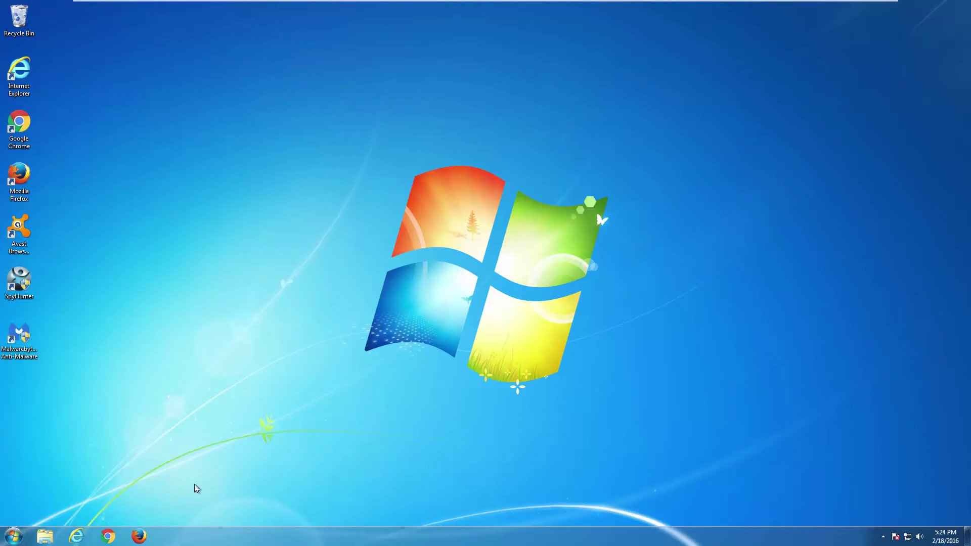